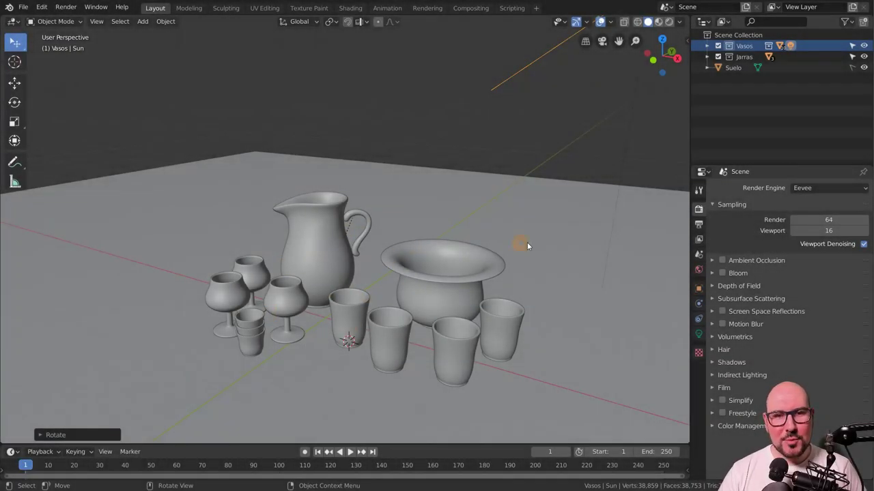
Step: Orbit and zoom the view to tilt the floor under the pottery
{"action": "scroll", "coordinate": [530, 240], "scroll_direction": "down", "scroll_amount": 3}
{"action": "middle_click_drag", "start_coordinate": [530, 240], "coordinate": [464, 196]}
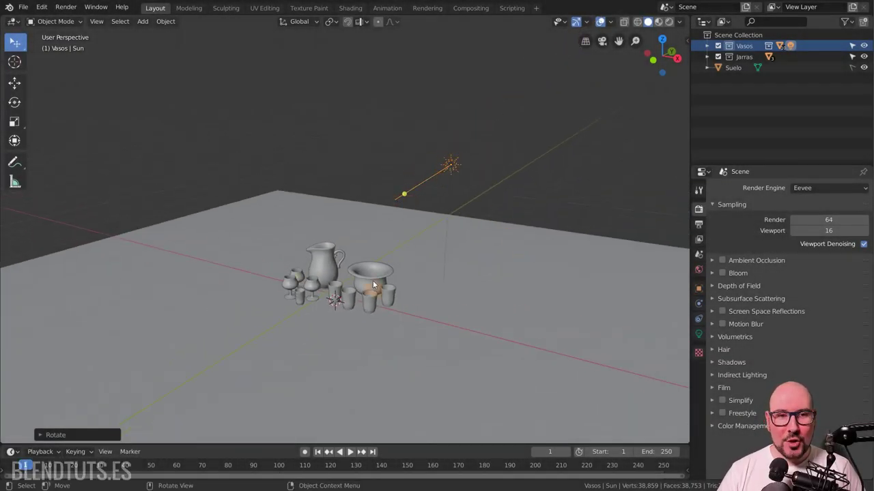
{"action": "scroll", "coordinate": [336, 297], "scroll_direction": "up", "scroll_amount": 2}
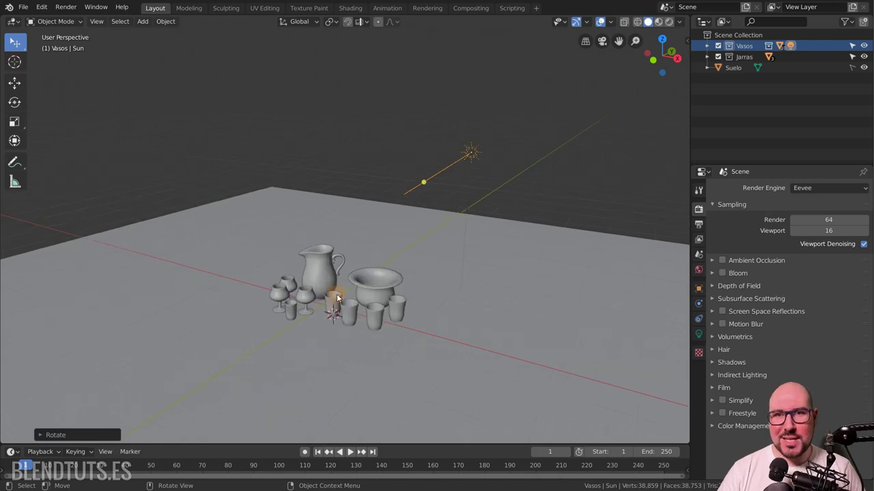
{"action": "scroll", "coordinate": [336, 297], "scroll_direction": "up", "scroll_amount": 3}
{"action": "scroll", "coordinate": [337, 294], "scroll_direction": "down", "scroll_amount": 5}
{"action": "mouse_move", "coordinate": [460, 230]}
{"action": "middle_mouse_down"}
{"action": "mouse_move", "coordinate": [444, 196]}
{"action": "mouse_move", "coordinate": [444, 212]}
{"action": "middle_mouse_up"}
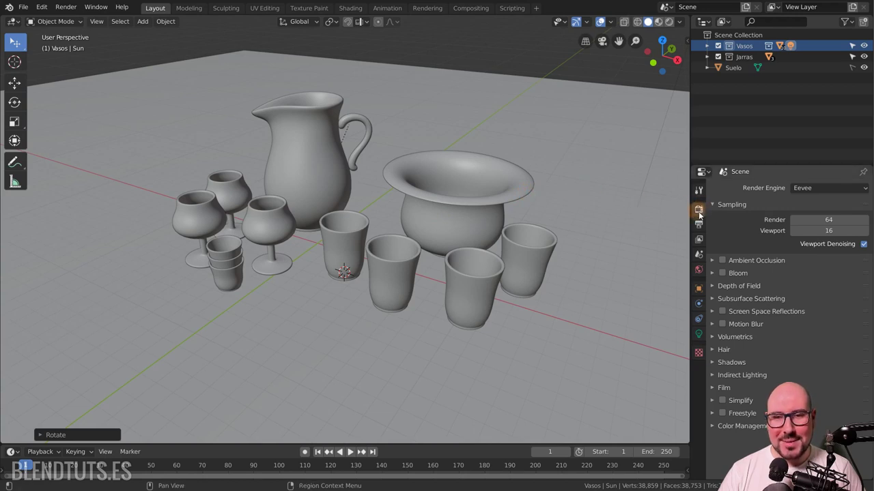
Step: Keep Eevee as the render engine and flip the viewport to wireframe and back to solid
{"action": "left_click", "coordinate": [817, 188]}
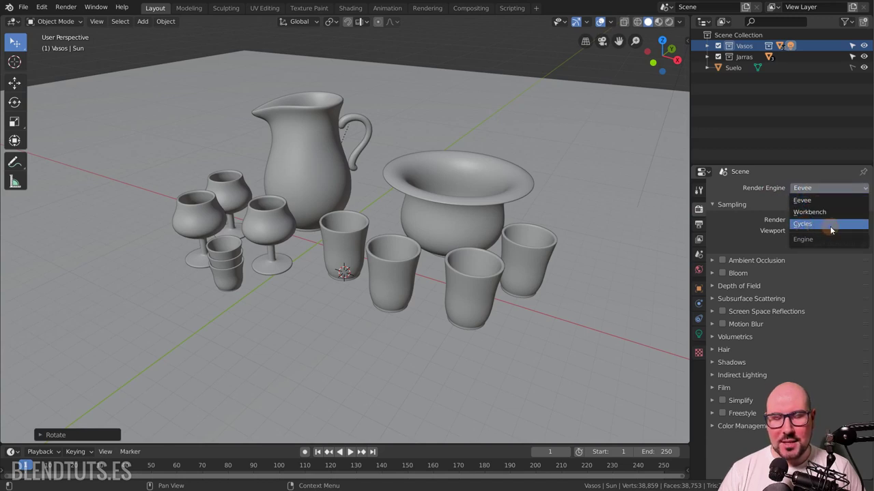
{"action": "left_click", "coordinate": [819, 201]}
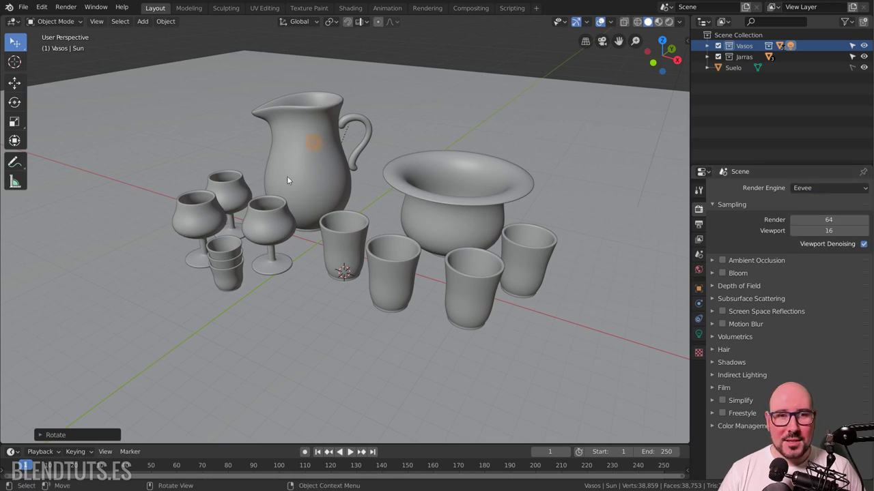
{"action": "left_click", "coordinate": [637, 22]}
{"action": "left_click", "coordinate": [647, 21]}
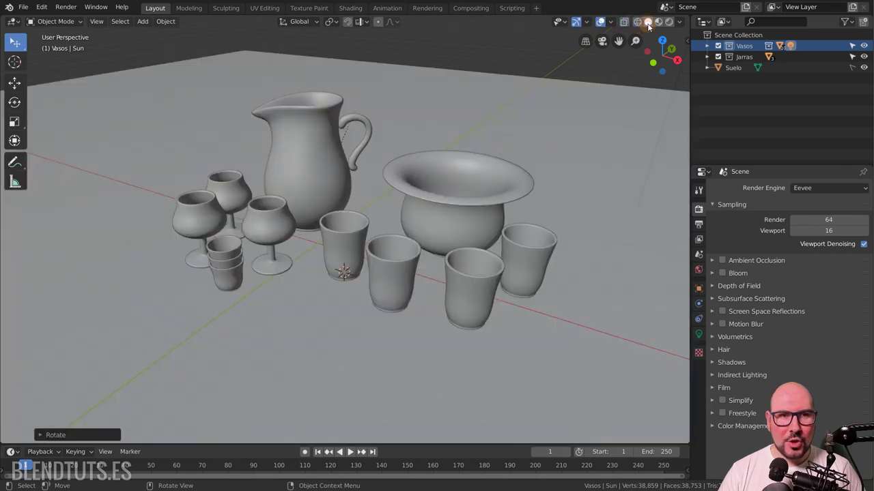
Step: Render an image of the current viewport, move the result window up, then close it
{"action": "left_click", "coordinate": [126, 26]}
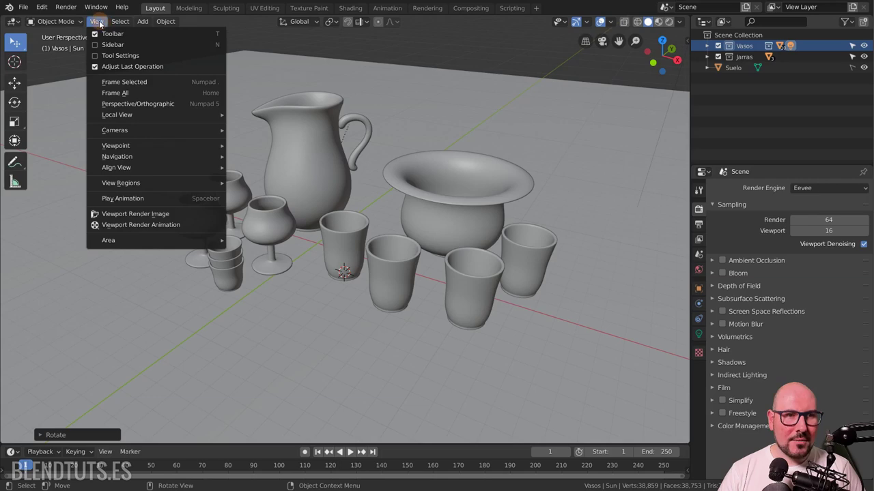
{"action": "left_click", "coordinate": [145, 216]}
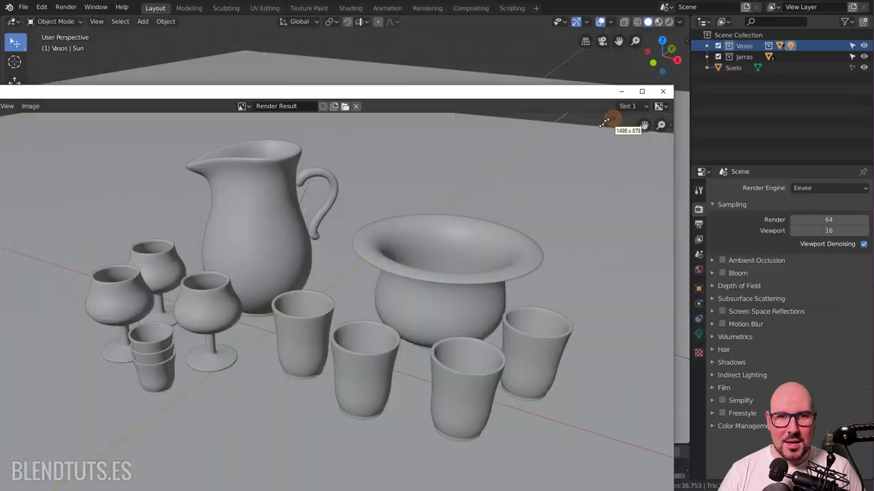
{"action": "left_click_drag", "start_coordinate": [614, 120], "coordinate": [573, 81]}
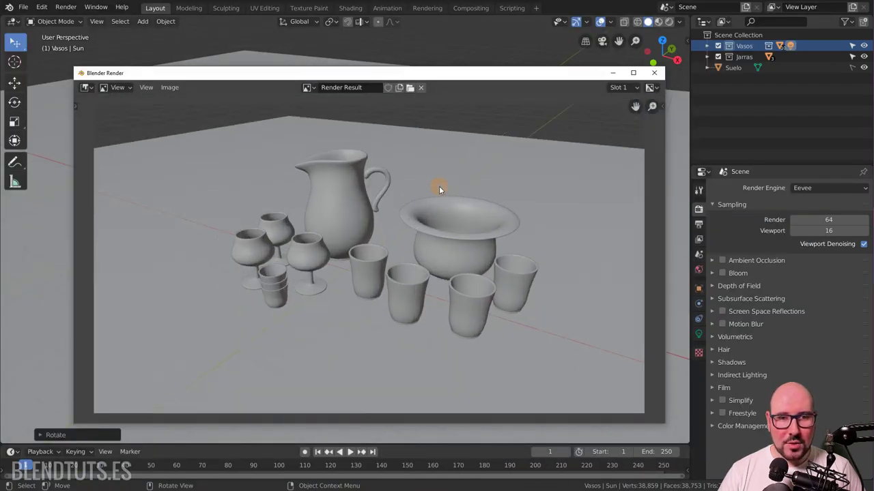
{"action": "left_click", "coordinate": [654, 73]}
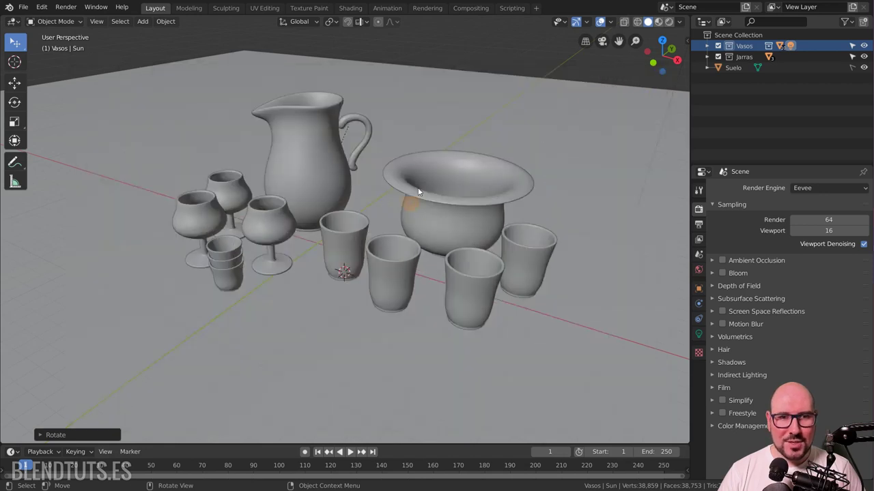
Step: Switch to Material Preview and try studio HDRIs, ending on one giving warm whitish tones
{"action": "left_click", "coordinate": [679, 21]}
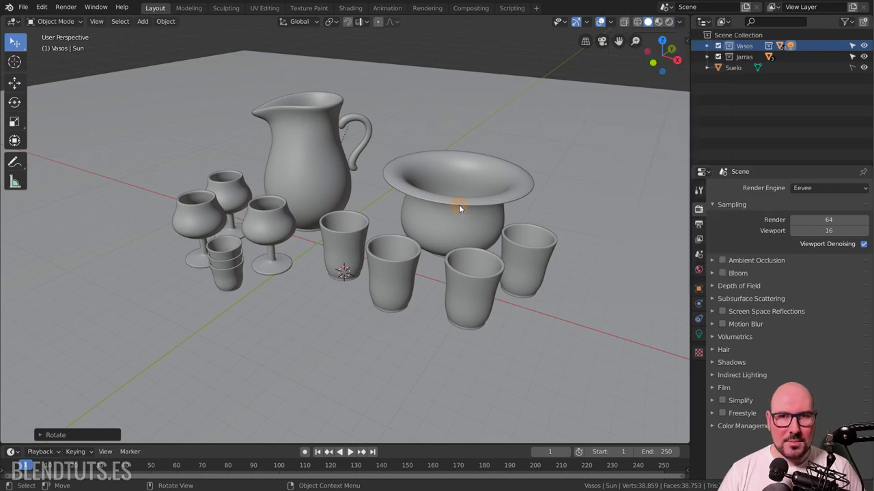
{"action": "left_click", "coordinate": [658, 22]}
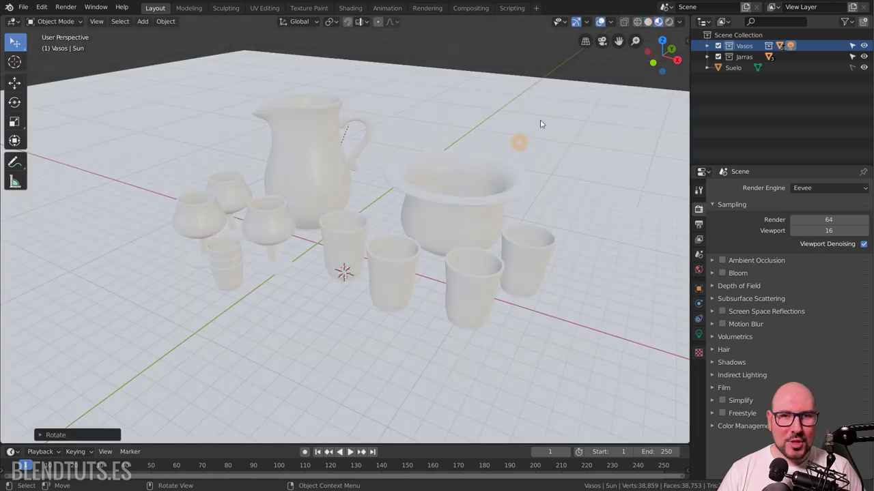
{"action": "left_click", "coordinate": [679, 21]}
{"action": "left_click", "coordinate": [671, 110]}
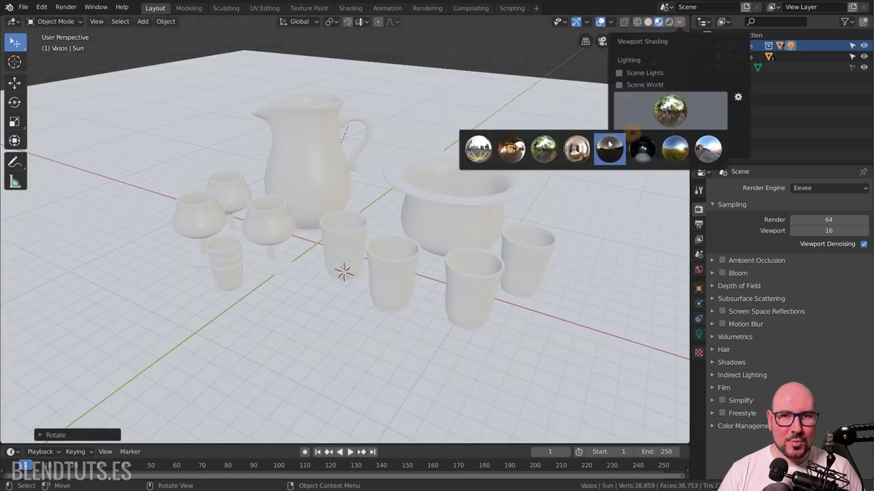
{"action": "left_click", "coordinate": [577, 149]}
{"action": "left_click", "coordinate": [694, 111]}
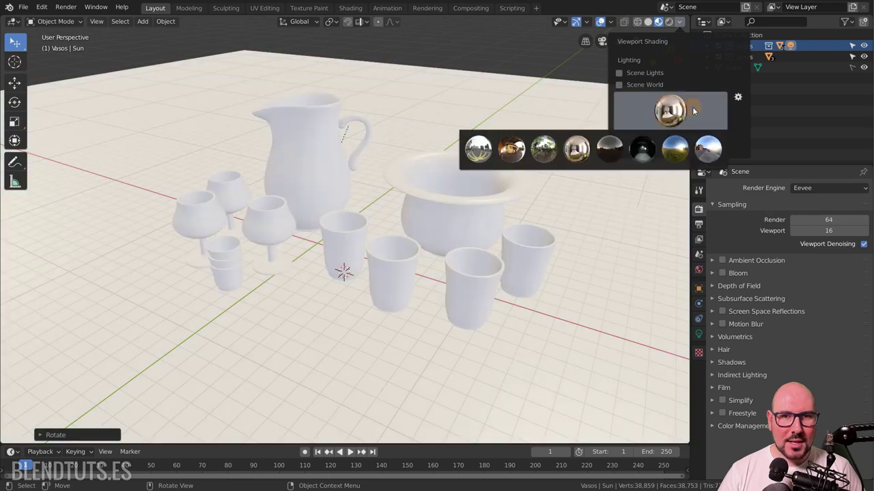
{"action": "left_click", "coordinate": [511, 149]}
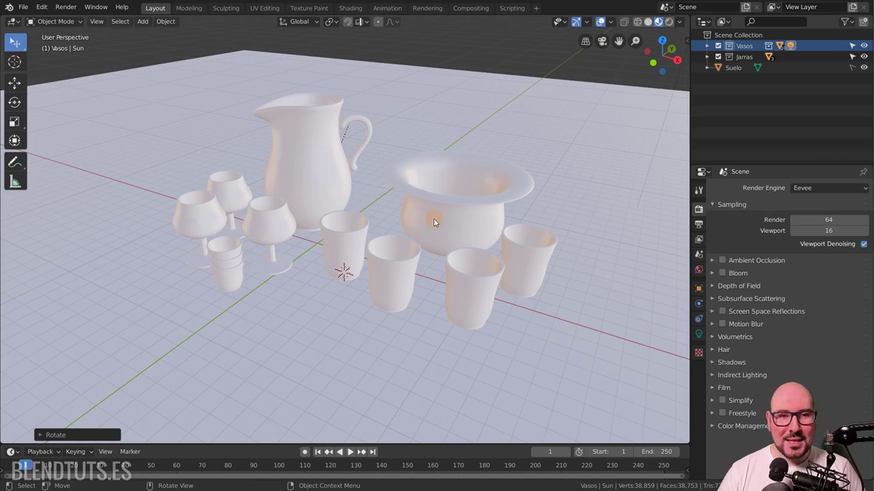
Step: Turn on Scene Lights so the material preview uses the scene's own lamps
{"action": "left_click", "coordinate": [679, 21]}
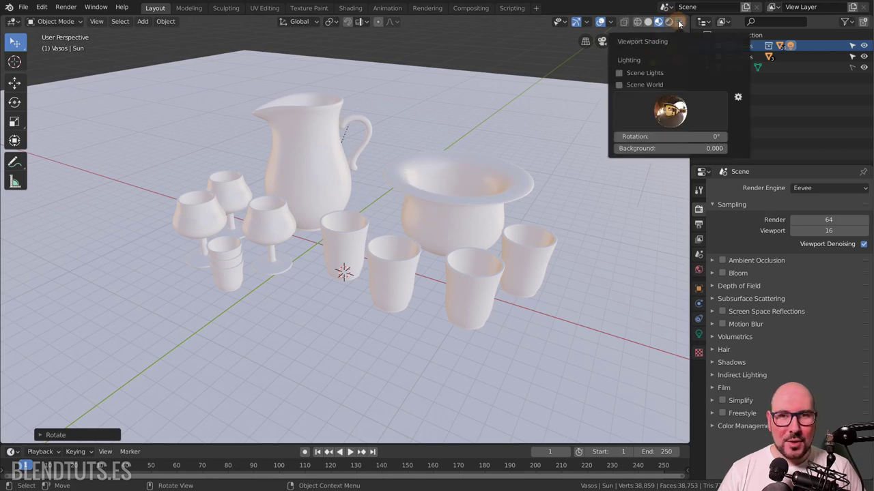
{"action": "left_click", "coordinate": [619, 73]}
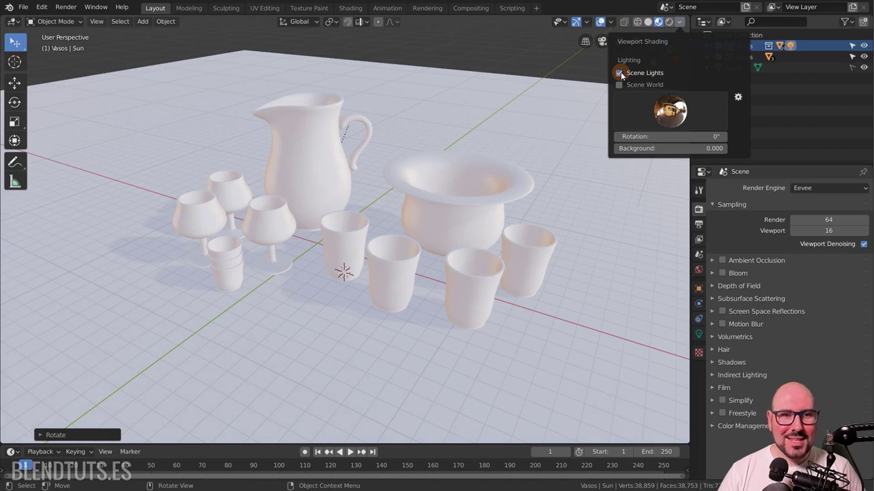
{"action": "scroll", "coordinate": [463, 178], "scroll_direction": "down", "scroll_amount": 5}
{"action": "scroll", "coordinate": [477, 150], "scroll_direction": "down", "scroll_amount": 2}
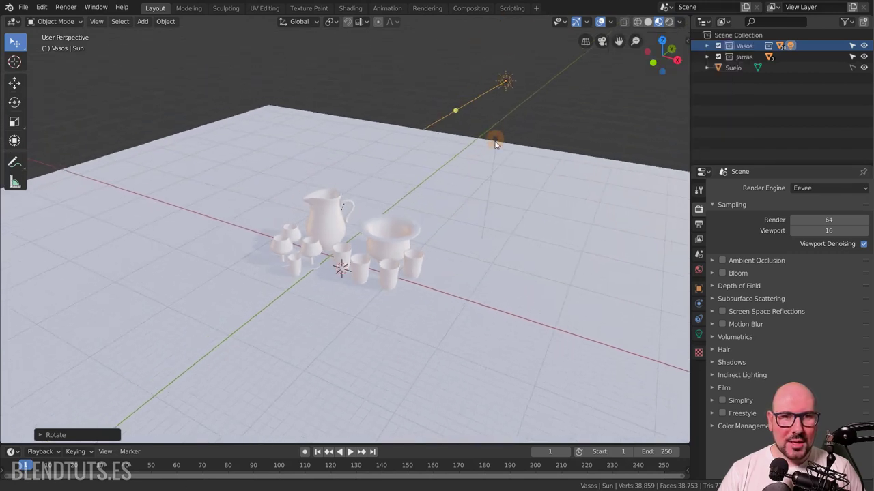
Step: Rotate the sun lamp with R and view its long shadows in Rendered shading
{"action": "key", "text": "r"}
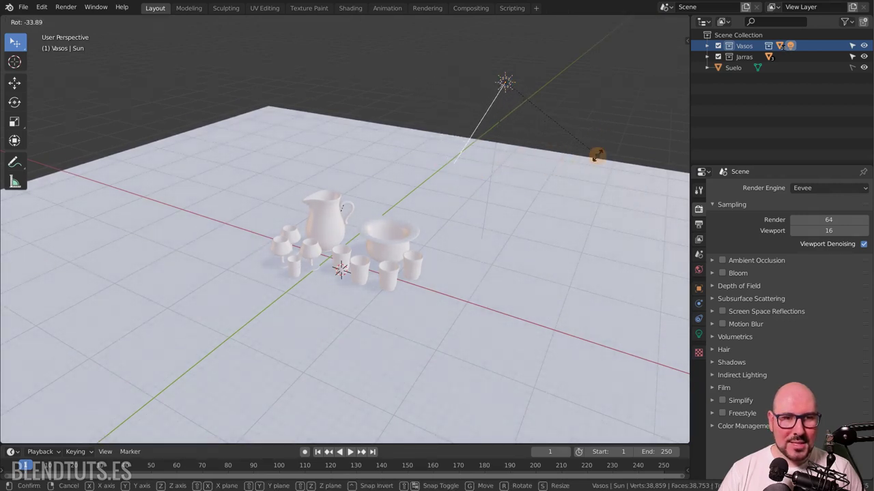
{"action": "left_click", "coordinate": [544, 167]}
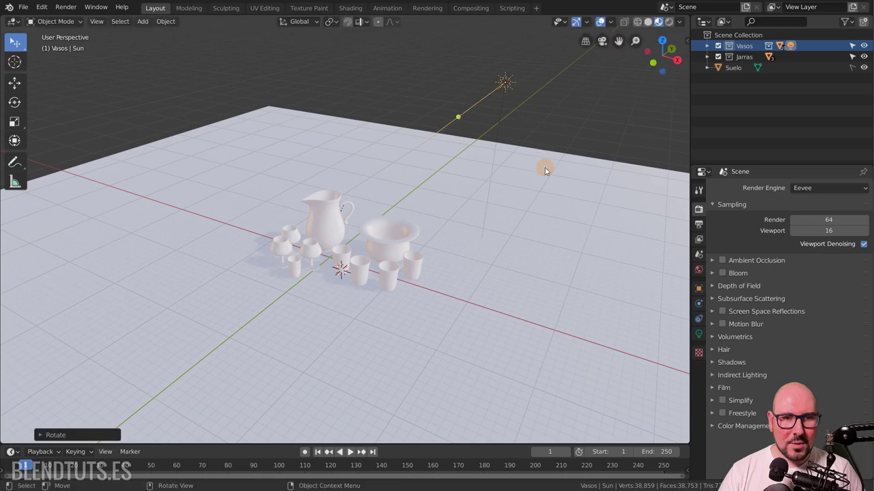
{"action": "left_click", "coordinate": [669, 22]}
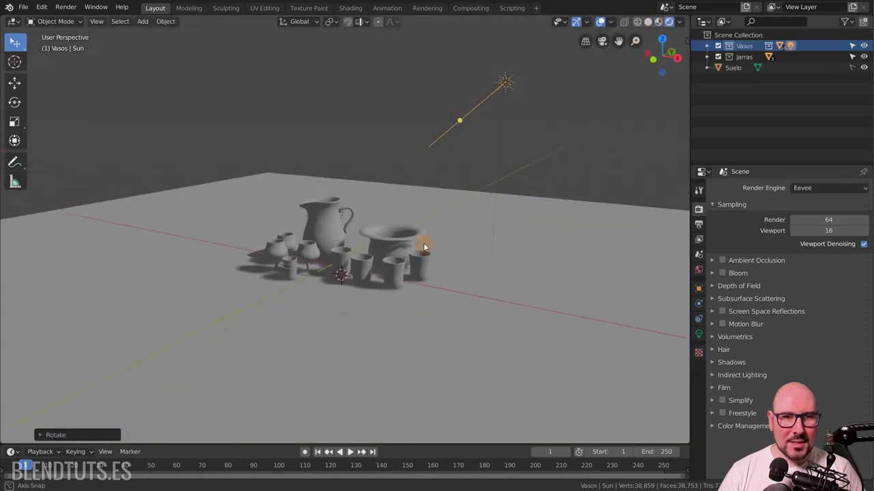
{"action": "scroll", "coordinate": [423, 246], "scroll_direction": "up", "scroll_amount": 2}
{"action": "scroll", "coordinate": [389, 249], "scroll_direction": "up", "scroll_amount": 2}
{"action": "scroll", "coordinate": [413, 249], "scroll_direction": "up", "scroll_amount": 1}
{"action": "scroll", "coordinate": [435, 249], "scroll_direction": "up", "scroll_amount": 2}
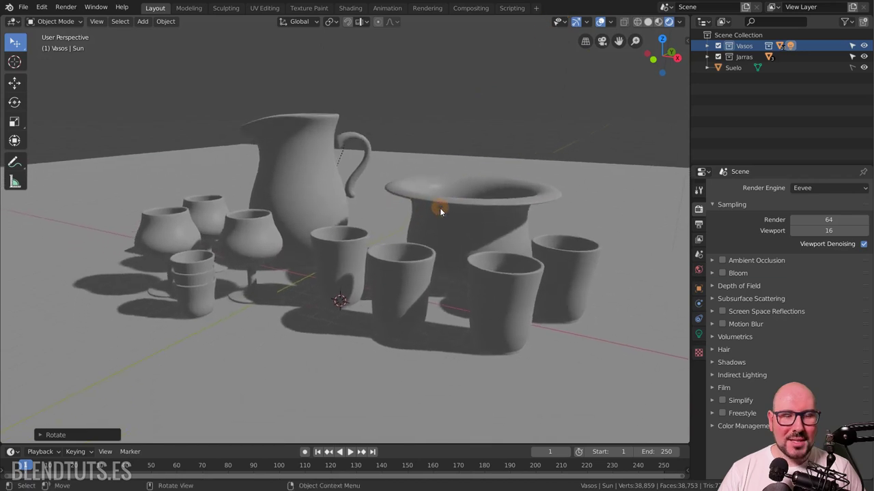
{"action": "middle_click_drag", "start_coordinate": [440, 208], "coordinate": [383, 201]}
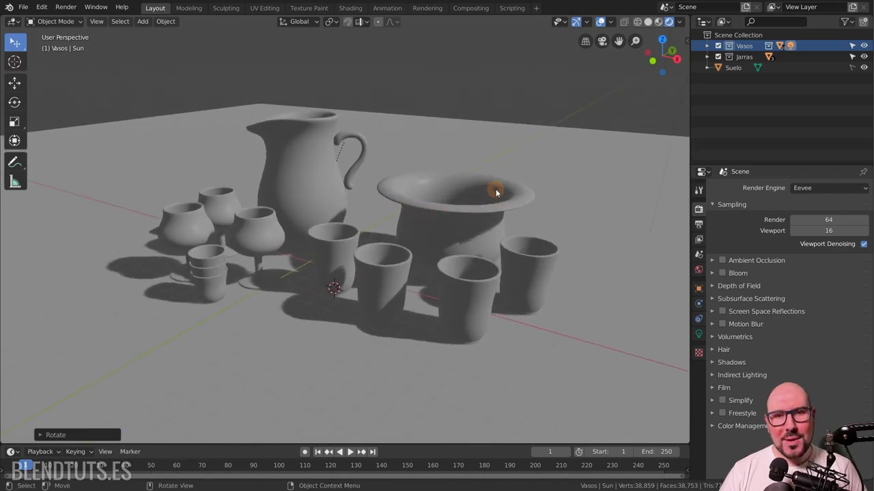
{"action": "scroll", "coordinate": [499, 182], "scroll_direction": "down", "scroll_amount": 2}
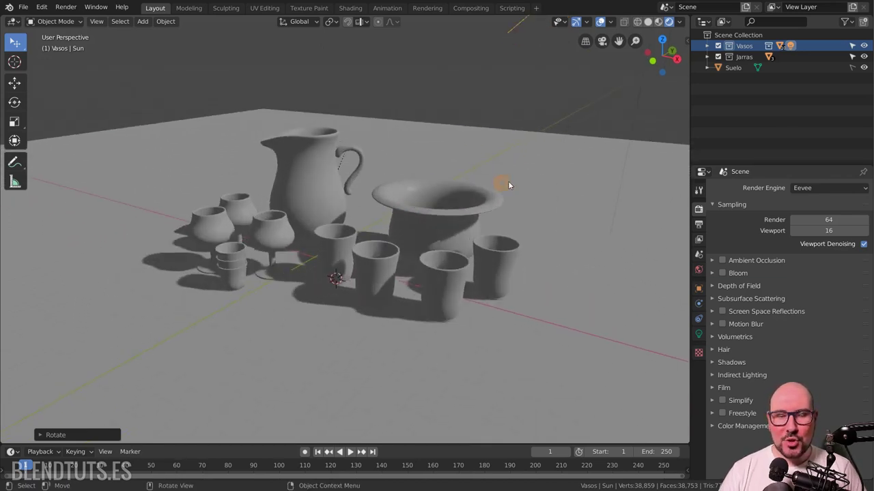
Step: Go briefly back to Material Preview, then return to Rendered shading and orbit the crockery
{"action": "left_click", "coordinate": [659, 22]}
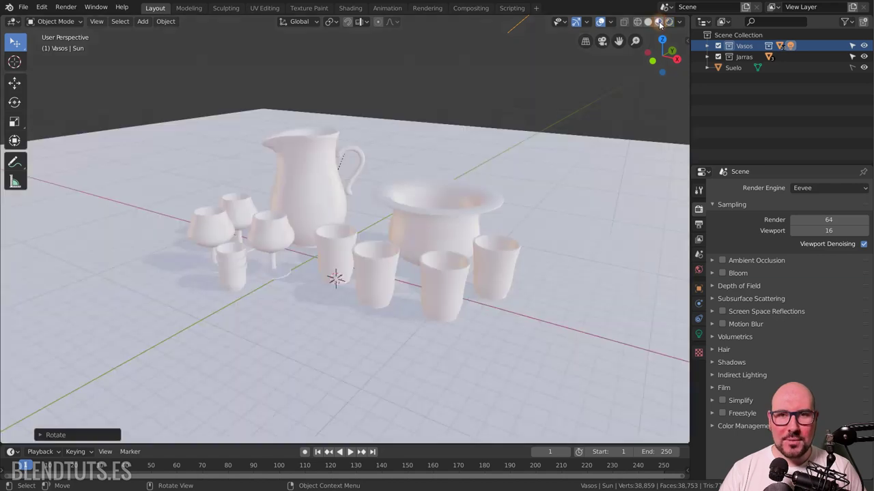
{"action": "left_click", "coordinate": [679, 22]}
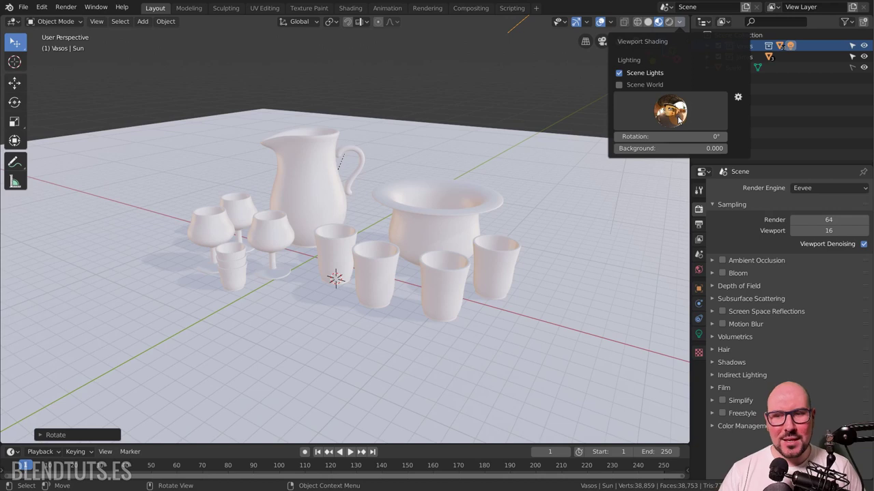
{"action": "left_click", "coordinate": [677, 22]}
{"action": "left_click", "coordinate": [668, 22]}
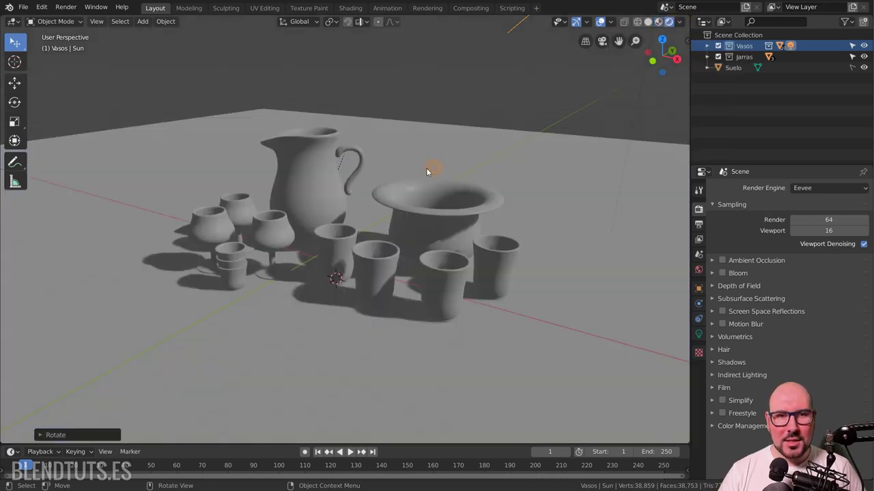
{"action": "middle_click_drag", "start_coordinate": [425, 168], "coordinate": [440, 176]}
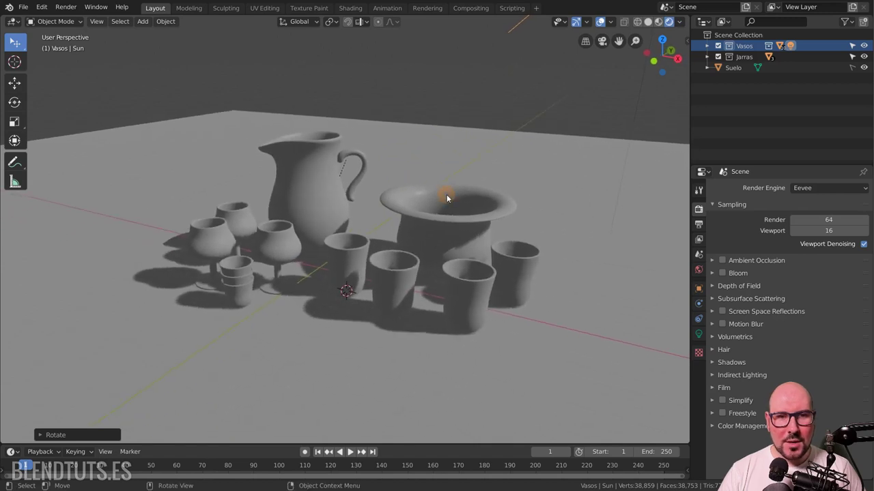
{"action": "left_click", "coordinate": [447, 194]}
{"action": "key", "text": "Tab"}
{"action": "scroll", "coordinate": [486, 207], "scroll_direction": "up", "scroll_amount": 2}
{"action": "scroll", "coordinate": [486, 207], "scroll_direction": "down", "scroll_amount": 3}
{"action": "middle_click_drag", "start_coordinate": [486, 207], "coordinate": [649, 194]}
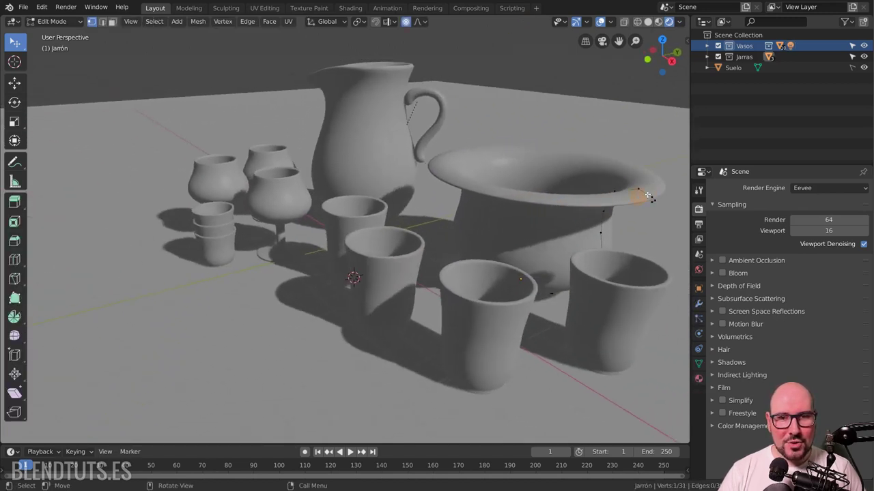
{"action": "key", "text": "g"}
{"action": "key", "text": "z"}
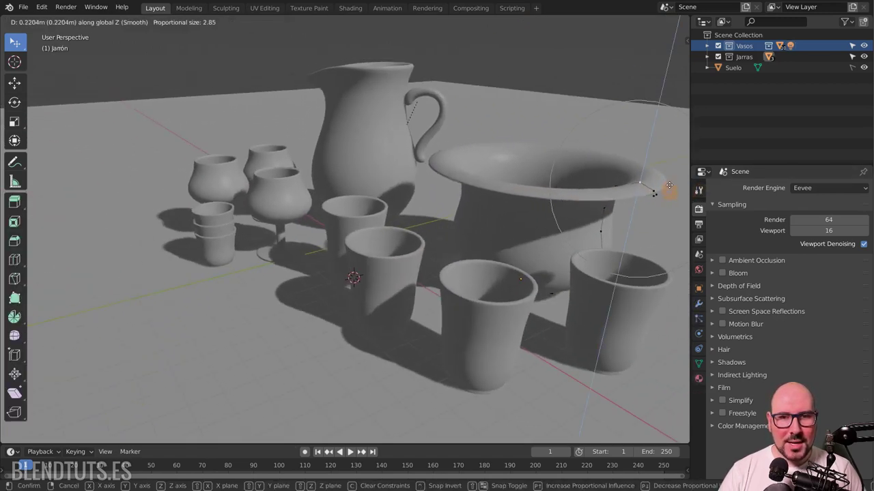
{"action": "scroll", "coordinate": [658, 193], "scroll_direction": "down", "scroll_amount": 5}
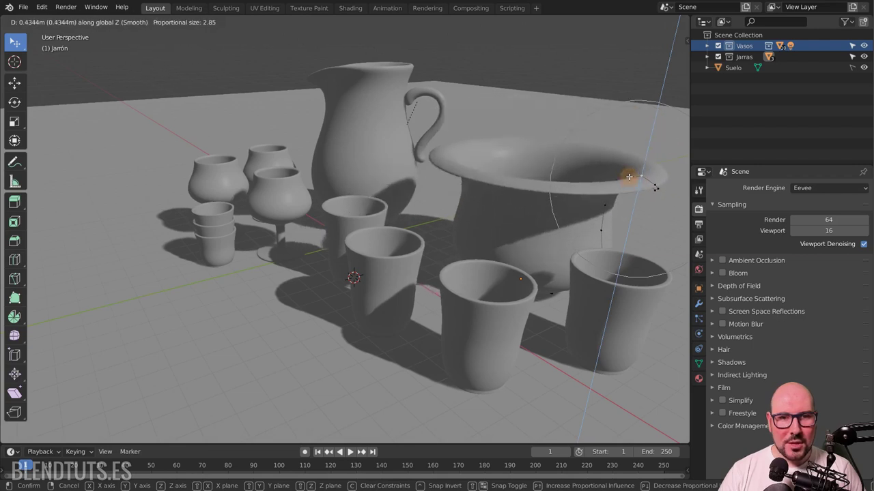
{"action": "right_click", "coordinate": [628, 176]}
{"action": "key", "text": "Tab"}
{"action": "middle_click_drag", "start_coordinate": [401, 247], "coordinate": [400, 234]}
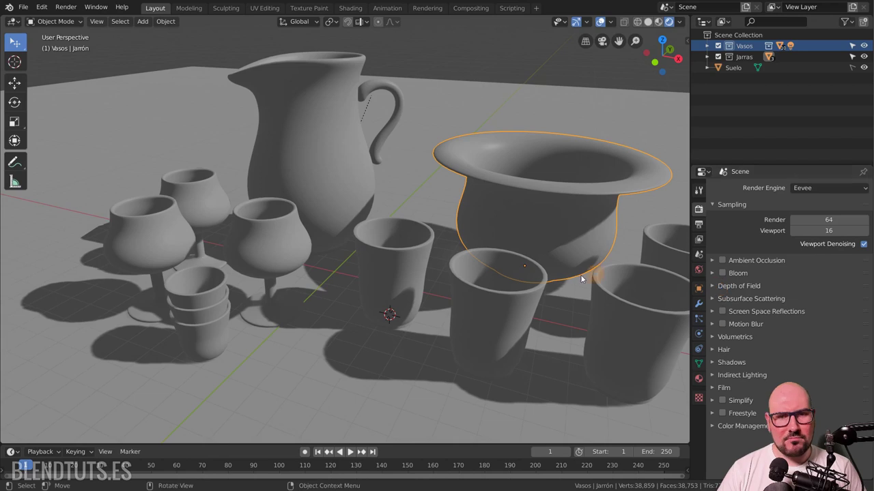
{"action": "mouse_move", "coordinate": [580, 279]}
{"action": "middle_mouse_down"}
{"action": "mouse_move", "coordinate": [432, 215]}
{"action": "mouse_move", "coordinate": [412, 149]}
{"action": "middle_mouse_up"}
{"action": "left_click", "coordinate": [376, 121]}
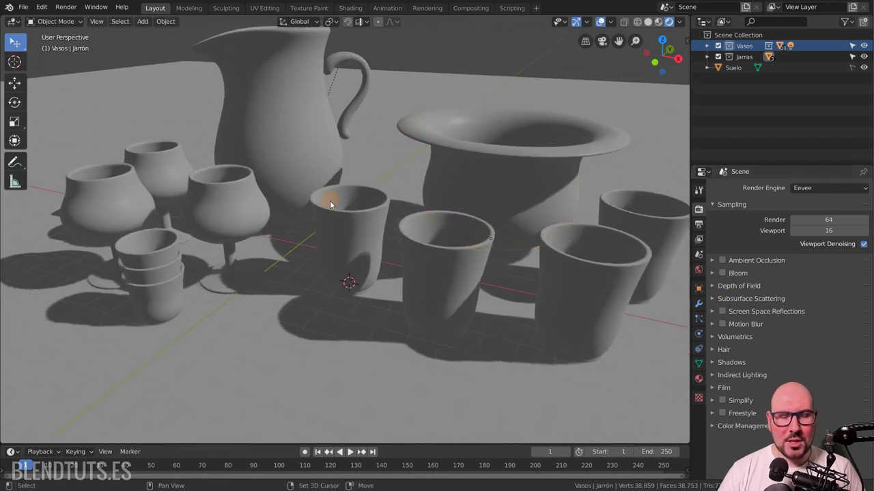
{"action": "middle_click_drag", "start_coordinate": [333, 195], "coordinate": [345, 215]}
{"action": "left_click", "coordinate": [267, 209]}
{"action": "key", "text": "Tab"}
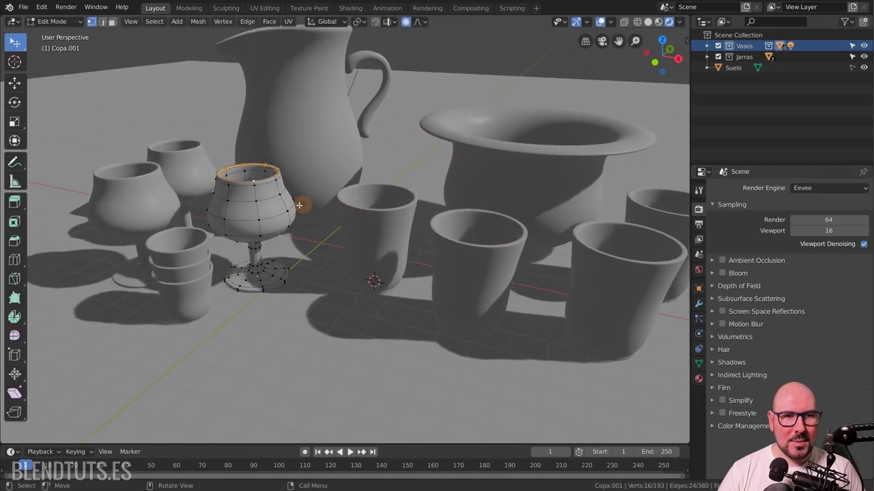
{"action": "key", "text": "g"}
{"action": "key", "text": "z"}
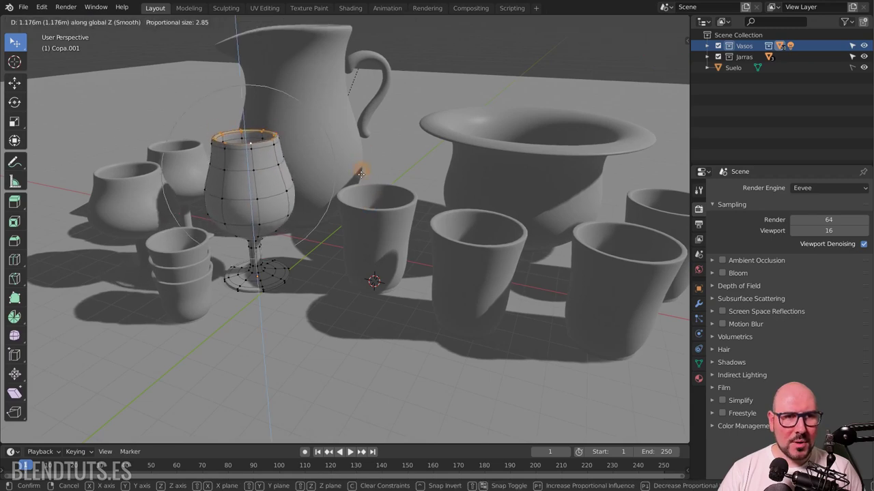
{"action": "right_click", "coordinate": [343, 171]}
{"action": "scroll", "coordinate": [277, 206], "scroll_direction": "up", "scroll_amount": 2}
{"action": "key", "text": "3"}
{"action": "left_click", "coordinate": [232, 195]}
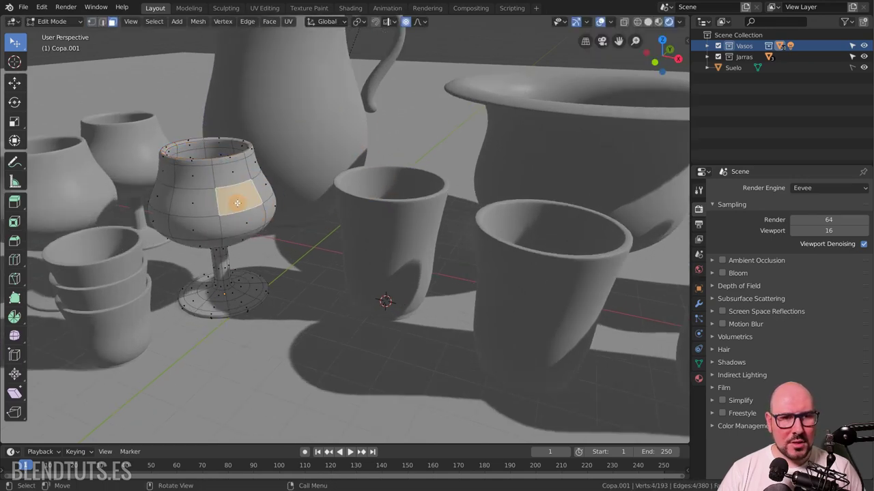
{"action": "middle_click_drag", "start_coordinate": [262, 230], "coordinate": [372, 226]}
{"action": "key", "text": "e"}
{"action": "right_click", "coordinate": [320, 232]}
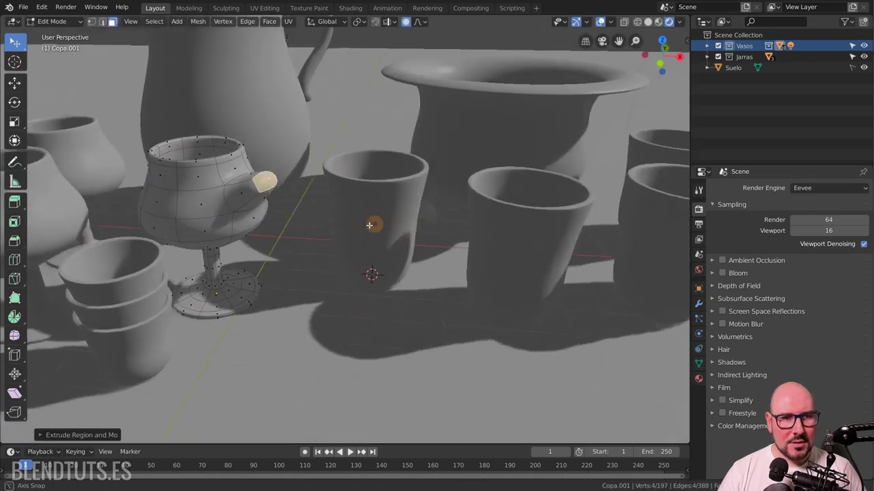
{"action": "key", "text": "ctrl+z"}
{"action": "key", "text": "Tab"}
{"action": "left_click", "coordinate": [323, 189]}
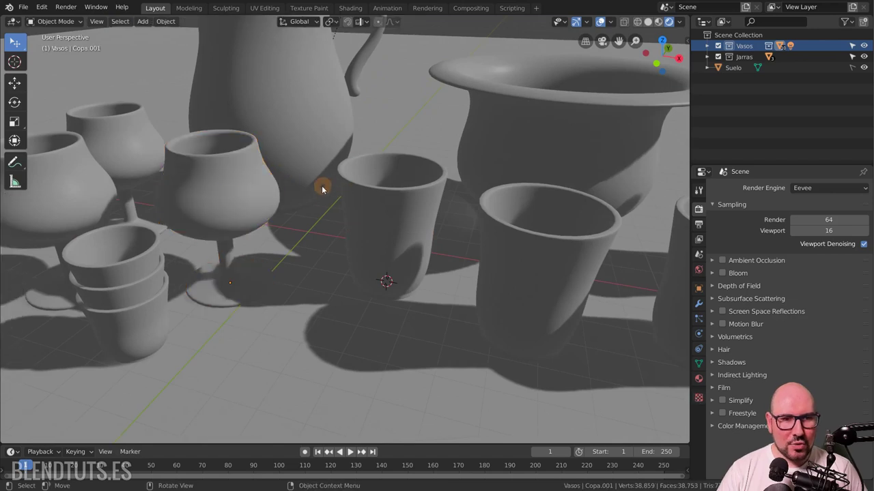
{"action": "scroll", "coordinate": [324, 189], "scroll_direction": "down", "scroll_amount": 6}
{"action": "mouse_move", "coordinate": [464, 215]}
{"action": "middle_mouse_down"}
{"action": "mouse_move", "coordinate": [413, 250]}
{"action": "mouse_move", "coordinate": [417, 263]}
{"action": "mouse_move", "coordinate": [425, 248]}
{"action": "mouse_move", "coordinate": [428, 266]}
{"action": "mouse_move", "coordinate": [438, 268]}
{"action": "middle_mouse_up"}
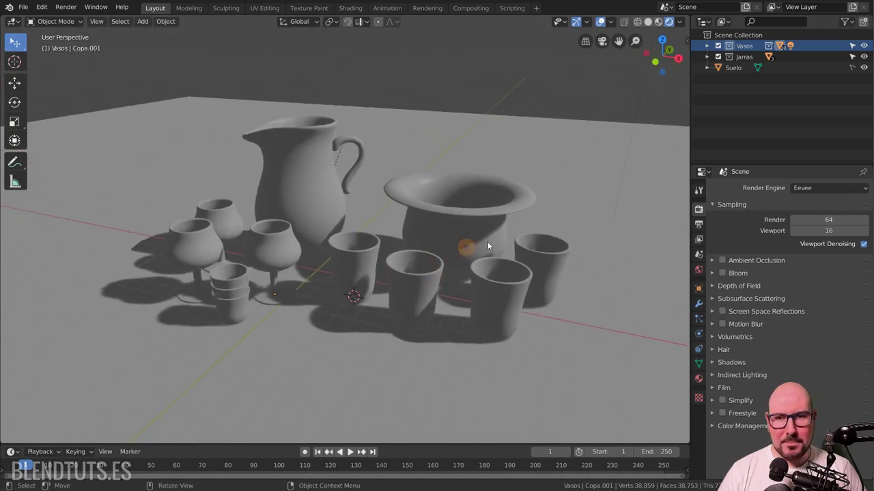
Step: Set the Render Engine to Cycles and orbit while the path-traced preview refines
{"action": "left_click", "coordinate": [813, 219]}
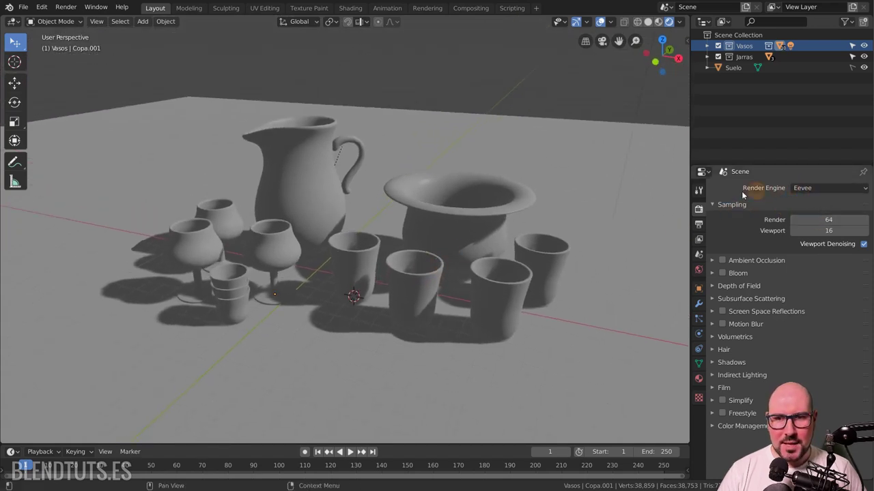
{"action": "left_click", "coordinate": [806, 189]}
{"action": "left_click", "coordinate": [804, 223]}
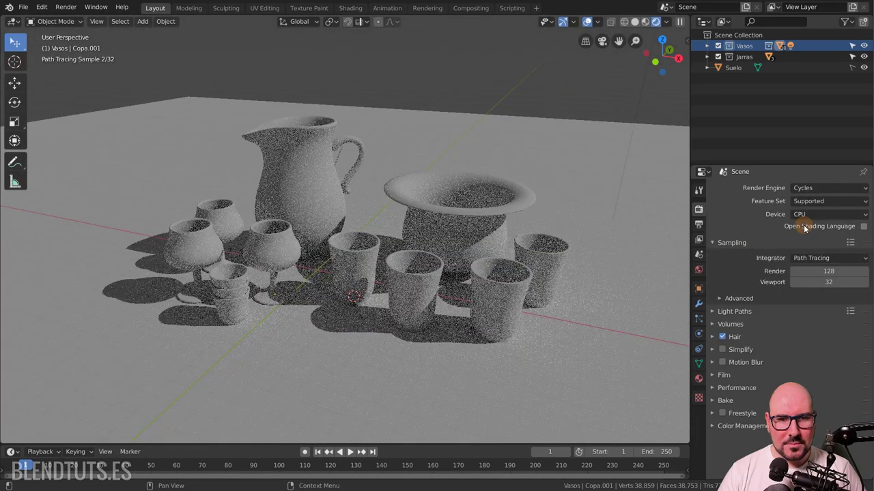
{"action": "middle_click_drag", "start_coordinate": [458, 222], "coordinate": [461, 217]}
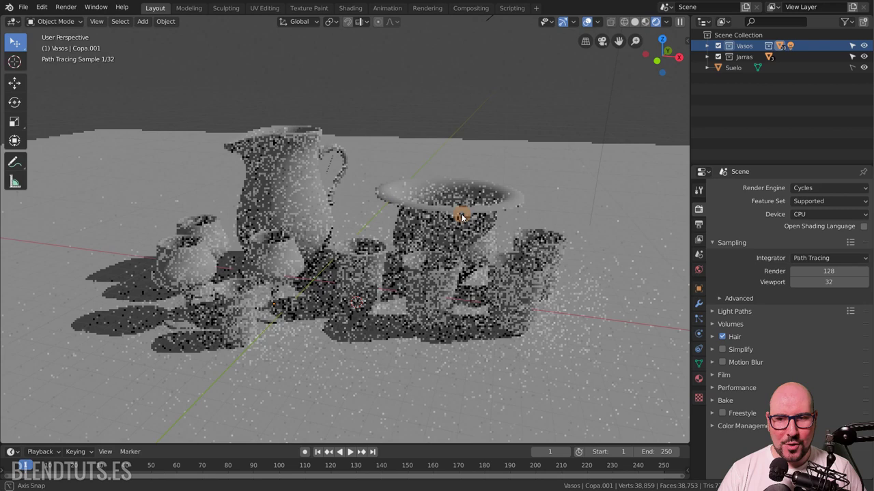
{"action": "middle_click_drag", "start_coordinate": [461, 217], "coordinate": [376, 311]}
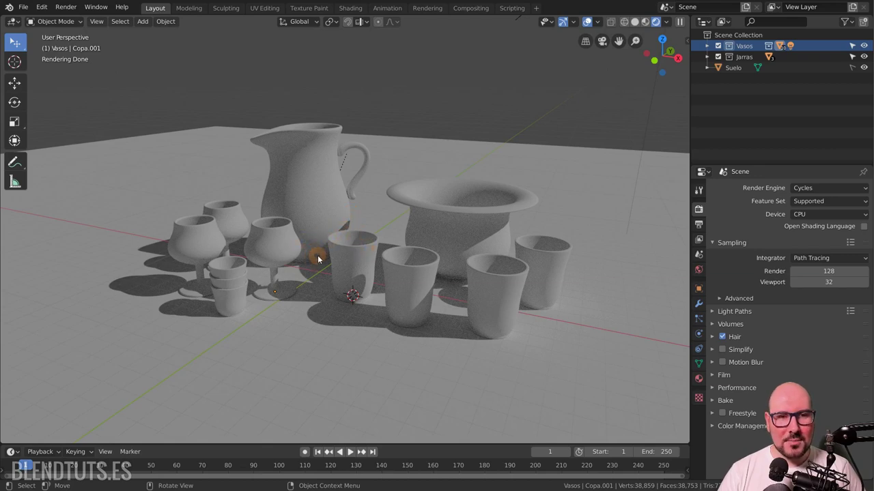
{"action": "mouse_move", "coordinate": [318, 257]}
{"action": "middle_mouse_down"}
{"action": "mouse_move", "coordinate": [335, 249]}
{"action": "mouse_move", "coordinate": [295, 254]}
{"action": "middle_mouse_up"}
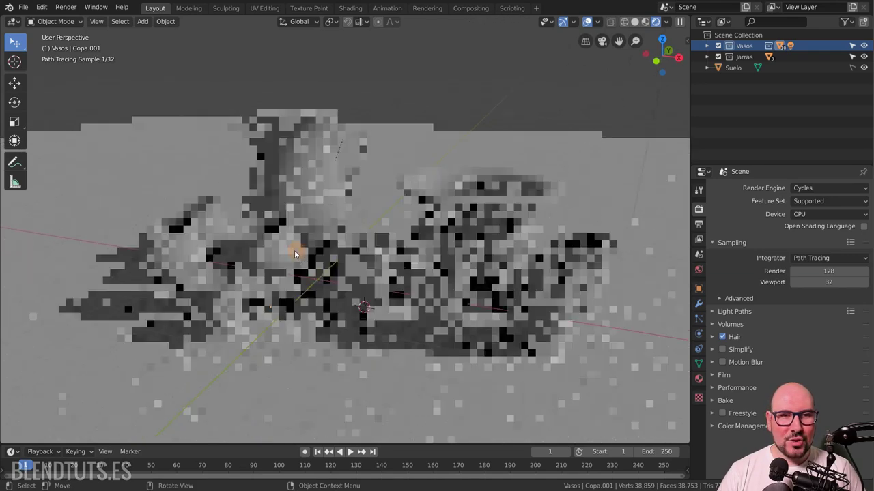
Step: Enter edit mode on the goblet during the Cycles render, then exit and start moving it with G
{"action": "key", "text": "Tab"}
{"action": "scroll", "coordinate": [294, 254], "scroll_direction": "up", "scroll_amount": 2}
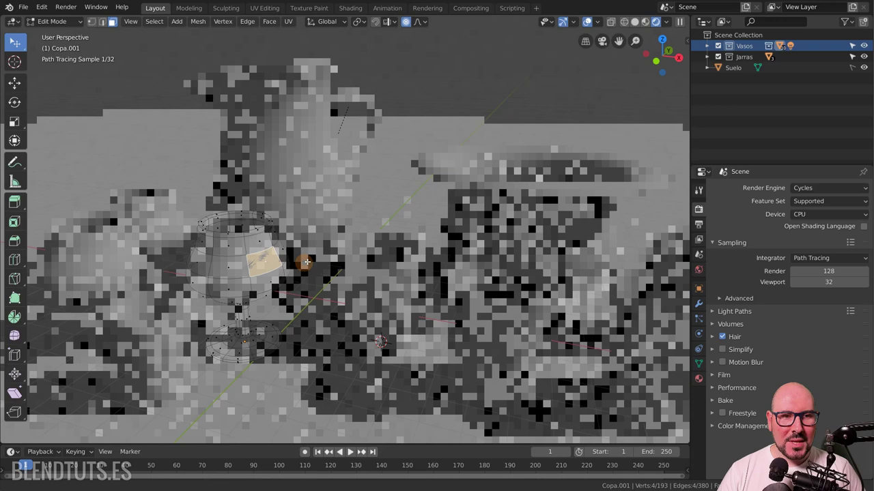
{"action": "scroll", "coordinate": [307, 262], "scroll_direction": "up", "scroll_amount": 3}
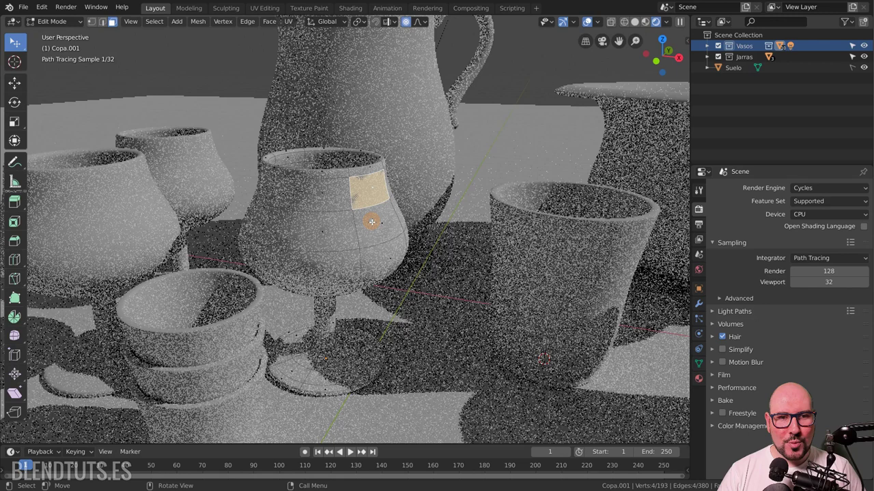
{"action": "key", "text": "Tab"}
{"action": "key", "text": "g"}
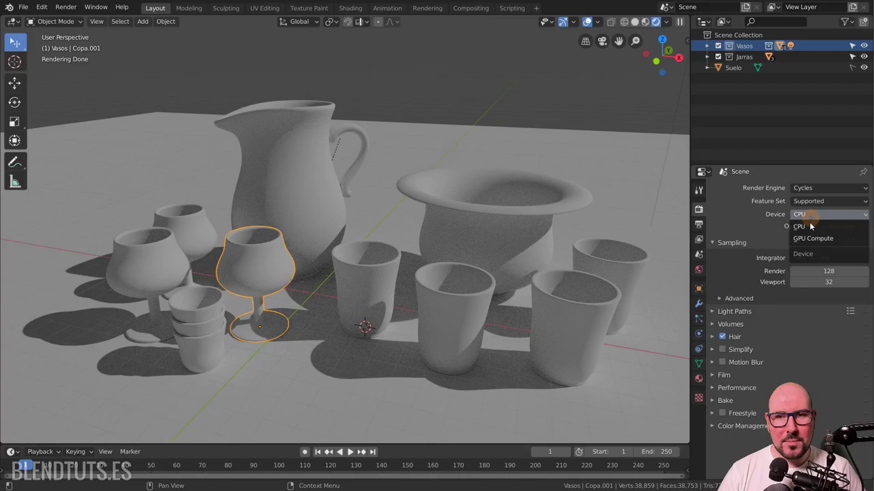
Step: Render Cycles on GPU Compute and raise the viewport samples to 304
{"action": "left_click", "coordinate": [812, 238]}
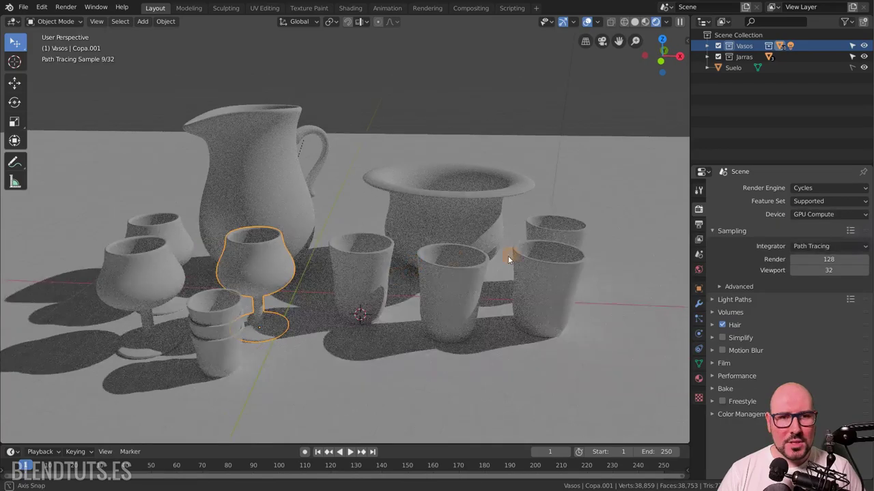
{"action": "mouse_move", "coordinate": [508, 255]}
{"action": "middle_mouse_down"}
{"action": "mouse_move", "coordinate": [486, 278]}
{"action": "mouse_move", "coordinate": [417, 264]}
{"action": "middle_mouse_up"}
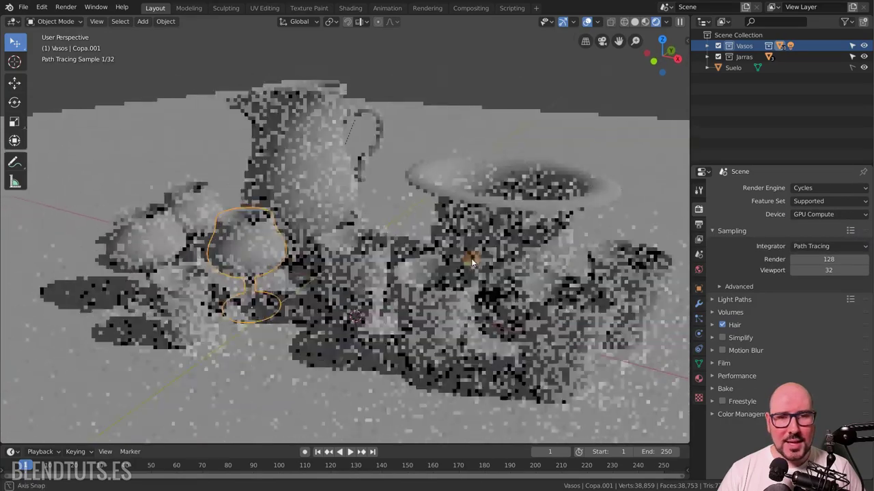
{"action": "middle_click_drag", "start_coordinate": [389, 236], "coordinate": [420, 268]}
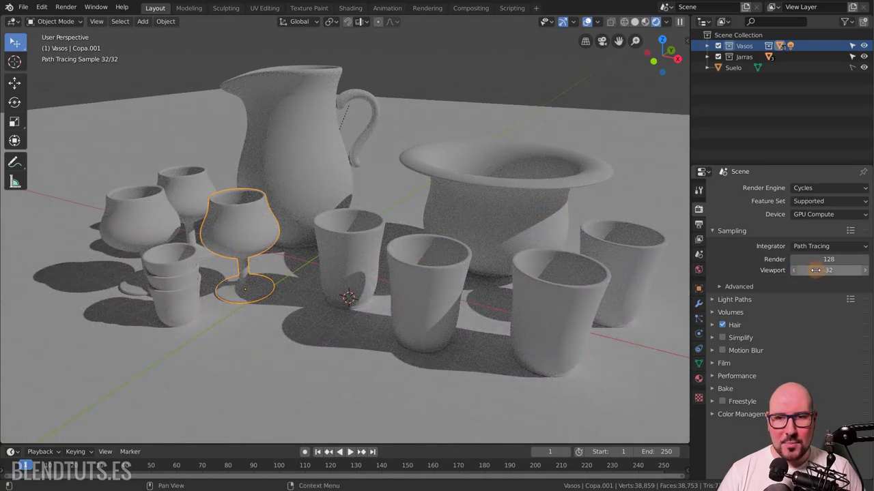
{"action": "mouse_move", "coordinate": [815, 270]}
{"action": "left_mouse_down"}
{"action": "mouse_move", "coordinate": [846, 272]}
{"action": "mouse_move", "coordinate": [752, 271]}
{"action": "left_mouse_up"}
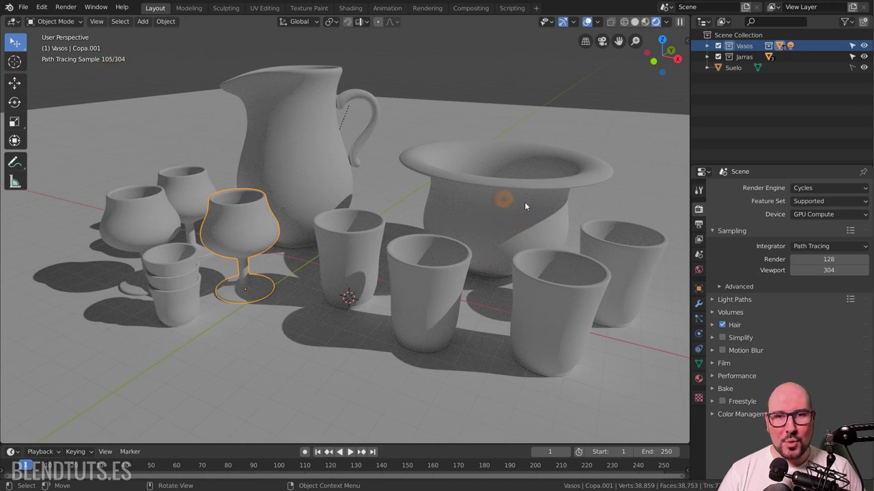
Step: Deselect the stacked cups with Alt+A and orbit to show the whole set
{"action": "middle_click_drag", "start_coordinate": [322, 250], "coordinate": [347, 238]}
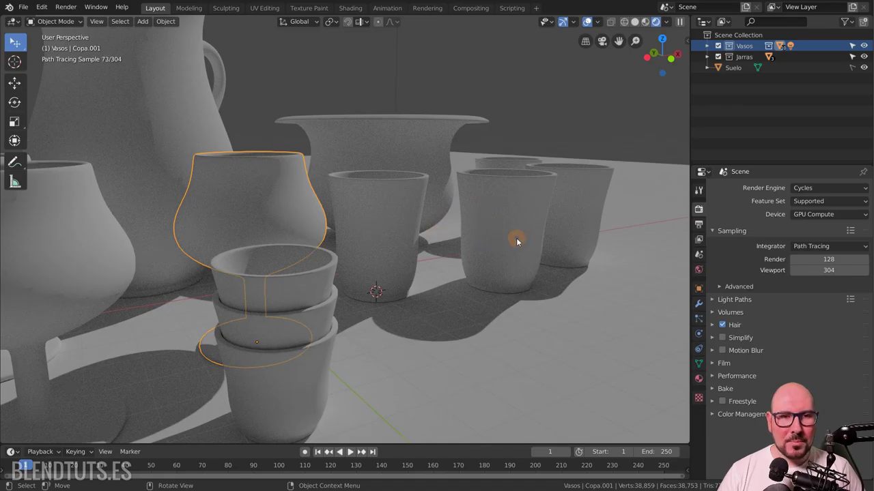
{"action": "key", "text": "alt+a"}
{"action": "mouse_move", "coordinate": [516, 238]}
{"action": "middle_mouse_down"}
{"action": "mouse_move", "coordinate": [471, 200]}
{"action": "mouse_move", "coordinate": [444, 249]}
{"action": "mouse_move", "coordinate": [503, 250]}
{"action": "mouse_move", "coordinate": [494, 250]}
{"action": "middle_mouse_up"}
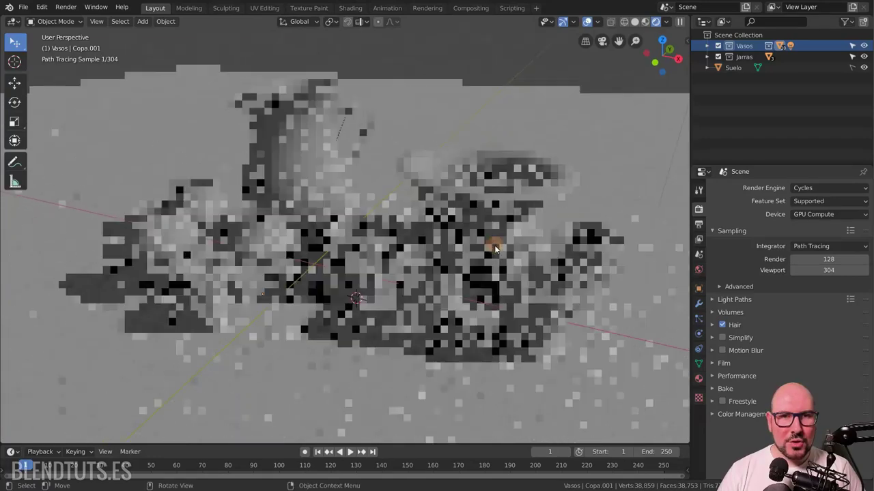
Step: Toggle the render engine Eevee, Cycles, then back to Eevee
{"action": "left_click", "coordinate": [822, 187]}
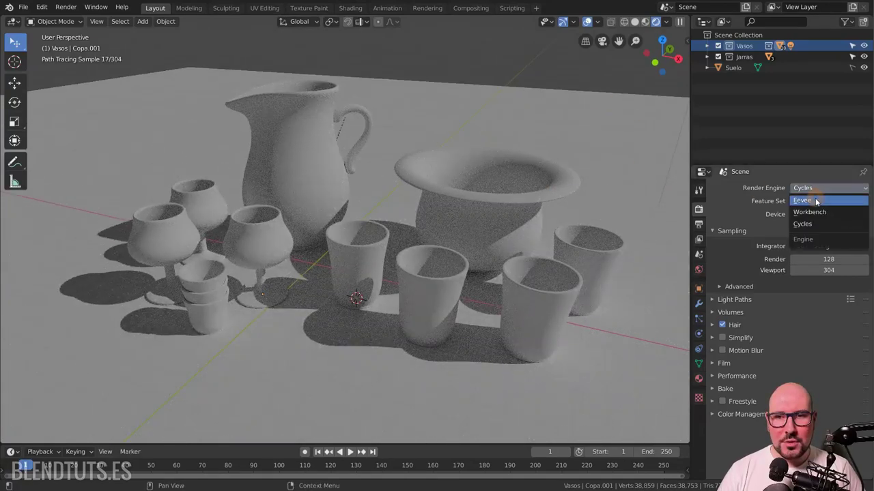
{"action": "left_click", "coordinate": [816, 200]}
{"action": "left_click", "coordinate": [812, 188]}
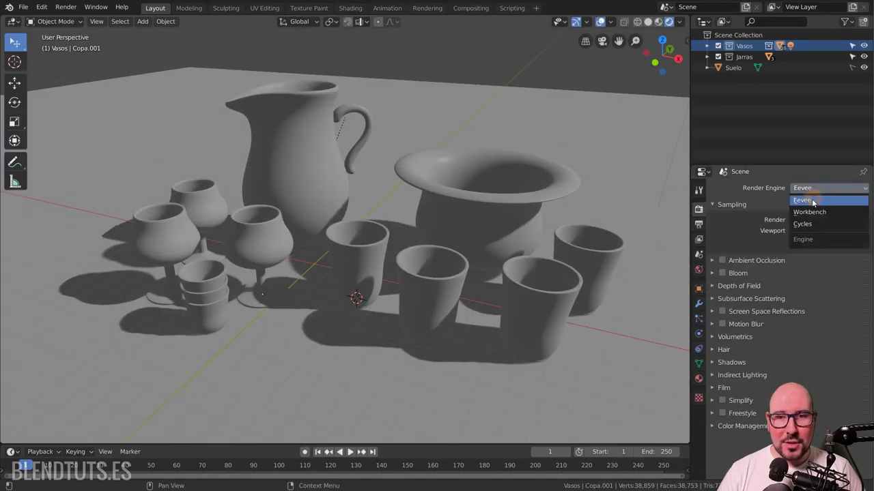
{"action": "left_click", "coordinate": [805, 224]}
{"action": "left_click", "coordinate": [819, 188]}
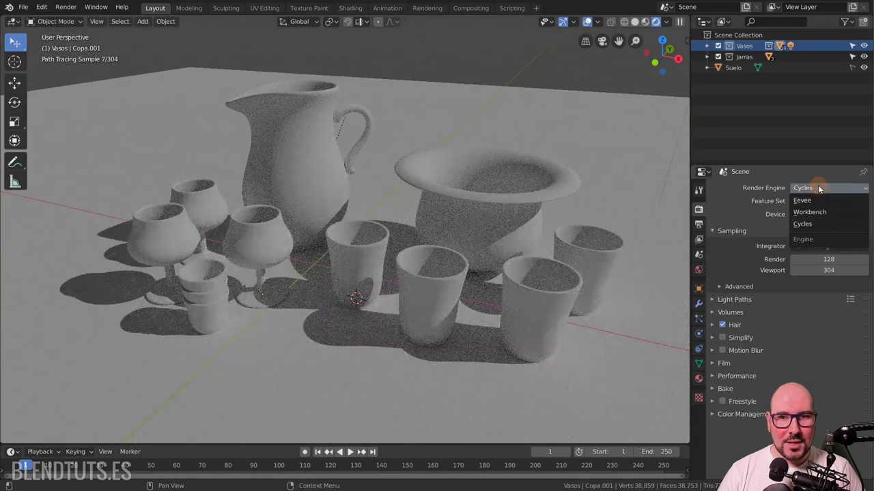
{"action": "left_click", "coordinate": [816, 201]}
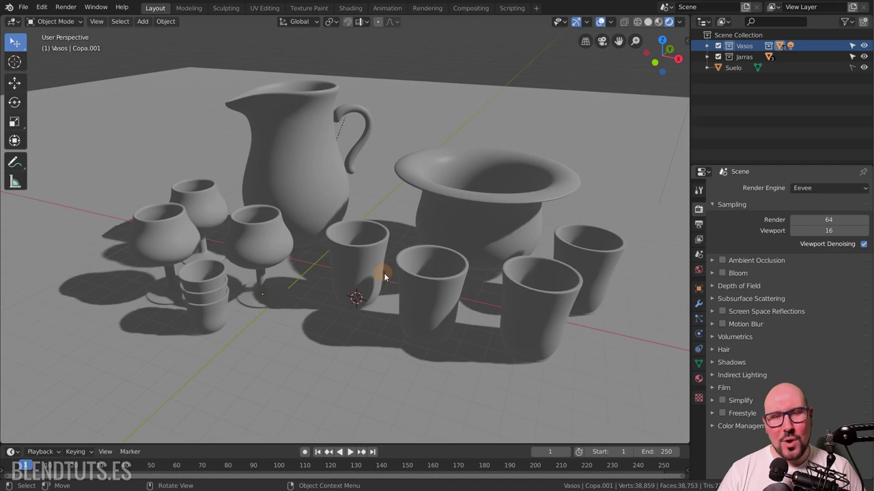
Step: Orbit low and then high over the cups, and zoom out
{"action": "mouse_move", "coordinate": [430, 266]}
{"action": "middle_mouse_down"}
{"action": "mouse_move", "coordinate": [438, 253]}
{"action": "mouse_move", "coordinate": [325, 348]}
{"action": "mouse_move", "coordinate": [329, 372]}
{"action": "mouse_move", "coordinate": [415, 219]}
{"action": "mouse_move", "coordinate": [348, 354]}
{"action": "mouse_move", "coordinate": [310, 385]}
{"action": "mouse_move", "coordinate": [364, 359]}
{"action": "mouse_move", "coordinate": [446, 254]}
{"action": "mouse_move", "coordinate": [407, 298]}
{"action": "middle_mouse_up"}
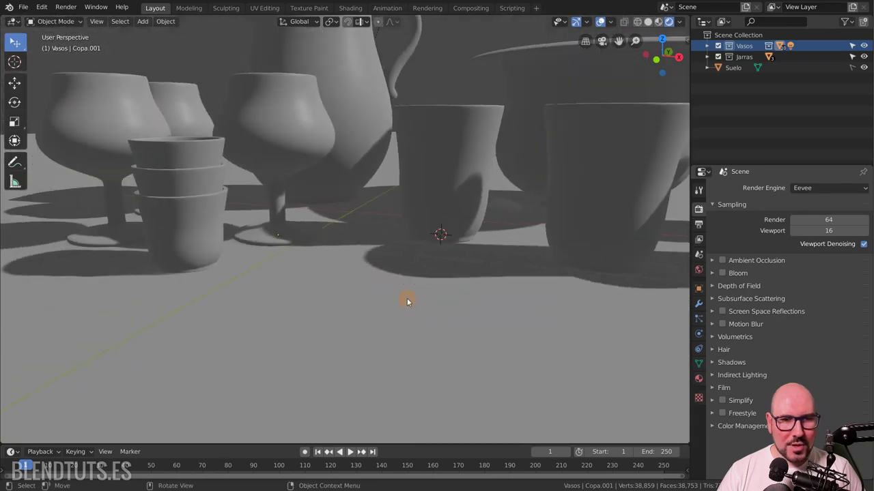
{"action": "mouse_move", "coordinate": [400, 235]}
{"action": "middle_mouse_down"}
{"action": "mouse_move", "coordinate": [408, 258]}
{"action": "mouse_move", "coordinate": [429, 254]}
{"action": "mouse_move", "coordinate": [394, 260]}
{"action": "middle_mouse_up"}
{"action": "scroll", "coordinate": [394, 257], "scroll_direction": "down", "scroll_amount": 3}
{"action": "scroll", "coordinate": [401, 259], "scroll_direction": "down", "scroll_amount": 3}
{"action": "scroll", "coordinate": [410, 253], "scroll_direction": "down", "scroll_amount": 2}
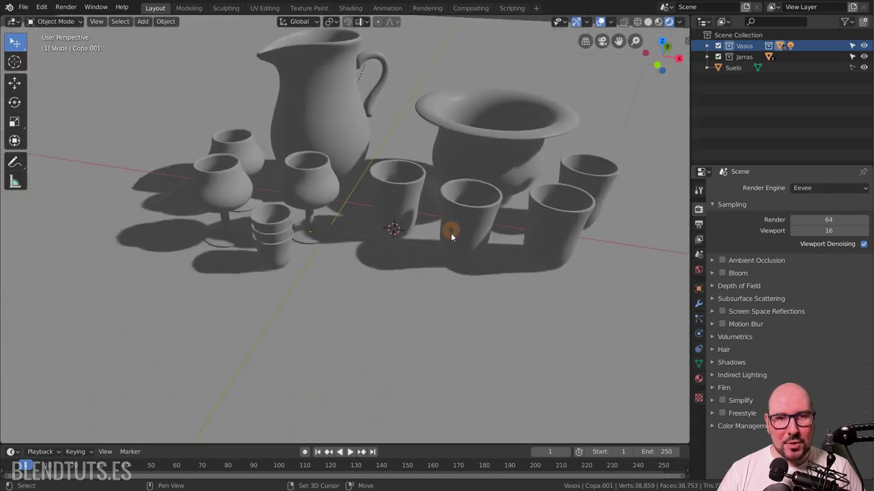
{"action": "scroll", "coordinate": [450, 233], "scroll_direction": "down", "scroll_amount": 3}
{"action": "scroll", "coordinate": [413, 285], "scroll_direction": "down", "scroll_amount": 2}
Step: Select the sun lamp and rotate it freely, then around the global Z axis
{"action": "middle_click_drag", "start_coordinate": [505, 56], "coordinate": [472, 65]}
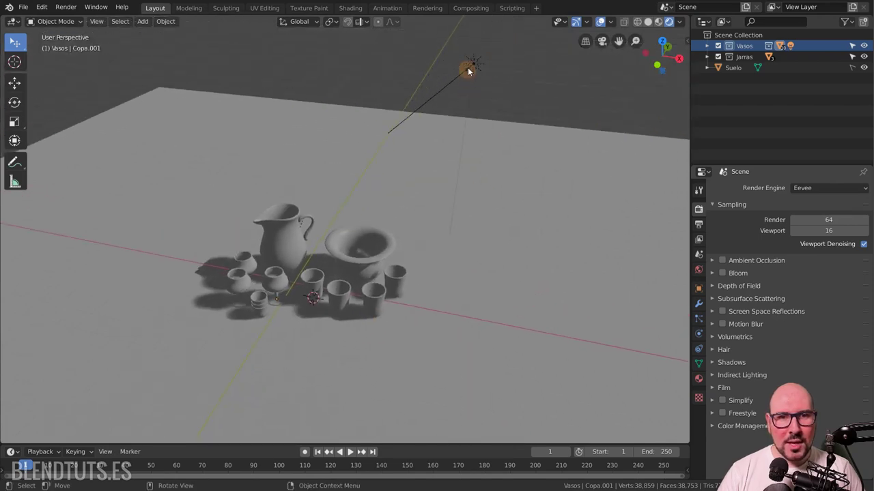
{"action": "left_click", "coordinate": [473, 63]}
{"action": "key", "text": "r"}
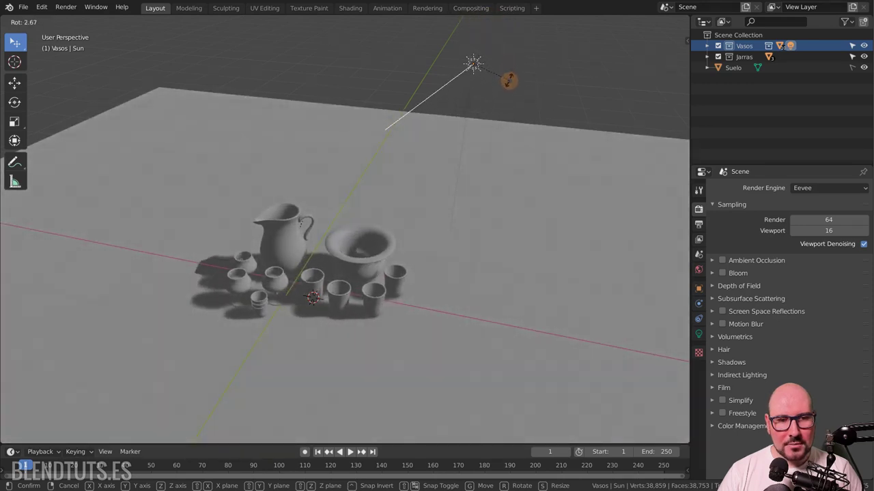
{"action": "left_click", "coordinate": [509, 81]}
{"action": "key", "text": "r"}
{"action": "key", "text": "z"}
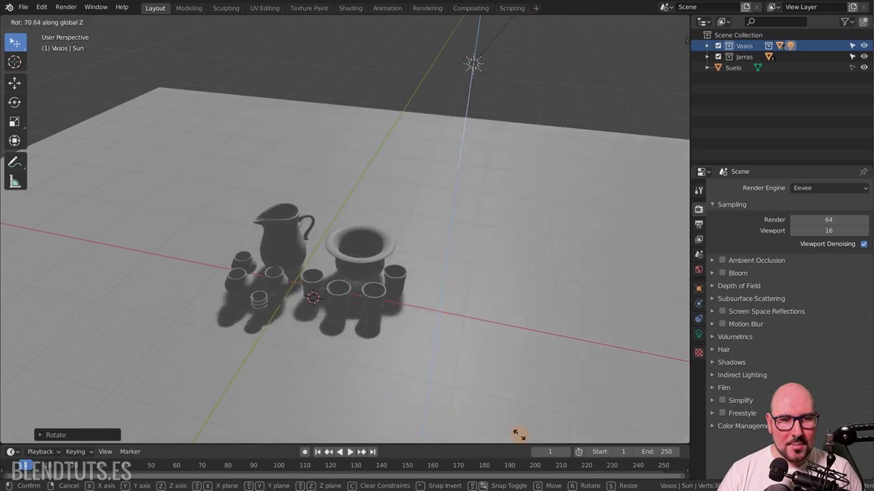
{"action": "left_click", "coordinate": [521, 45]}
{"action": "scroll", "coordinate": [280, 217], "scroll_direction": "up", "scroll_amount": 3}
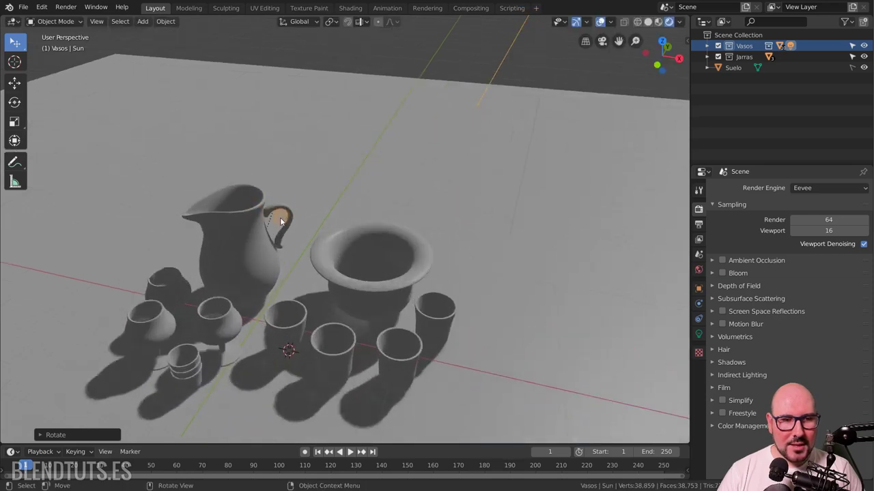
{"action": "scroll", "coordinate": [215, 223], "scroll_direction": "up", "scroll_amount": 2}
{"action": "scroll", "coordinate": [205, 260], "scroll_direction": "down", "scroll_amount": 3}
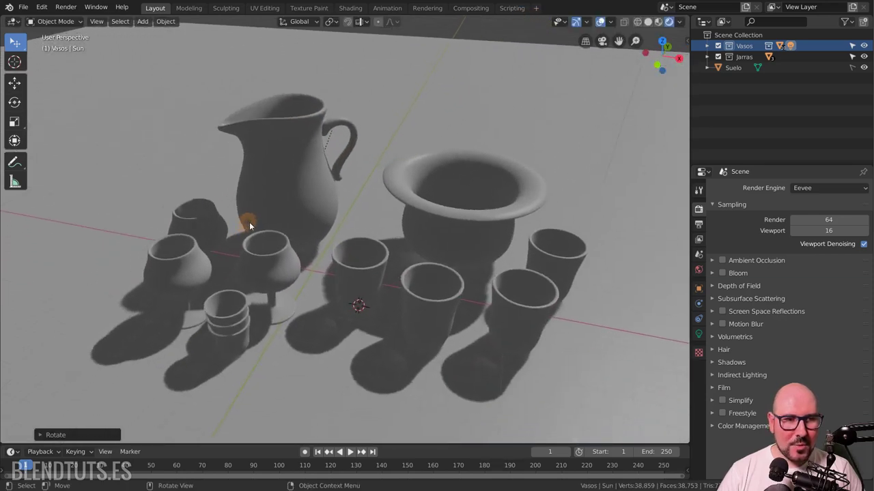
{"action": "scroll", "coordinate": [345, 229], "scroll_direction": "down", "scroll_amount": 2}
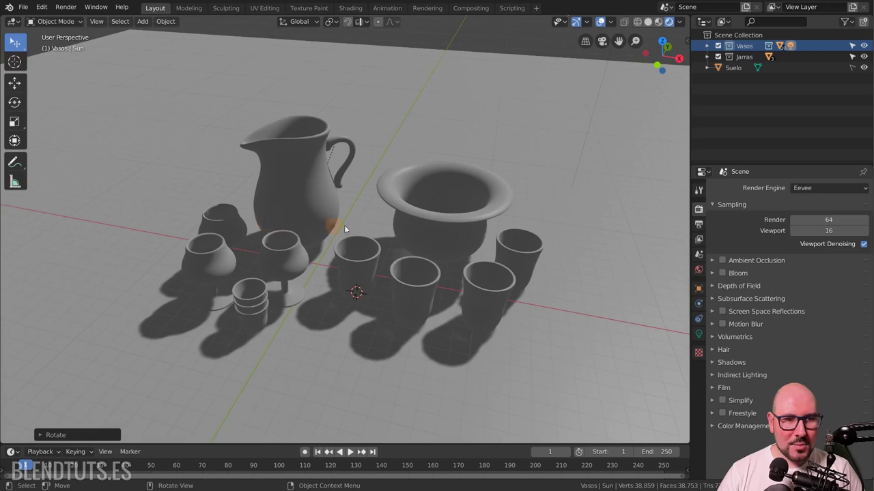
Step: Switch the engine to Cycles and orbit, pan and zoom onto the cups as it path-traces
{"action": "left_click", "coordinate": [805, 188]}
{"action": "left_click", "coordinate": [810, 224]}
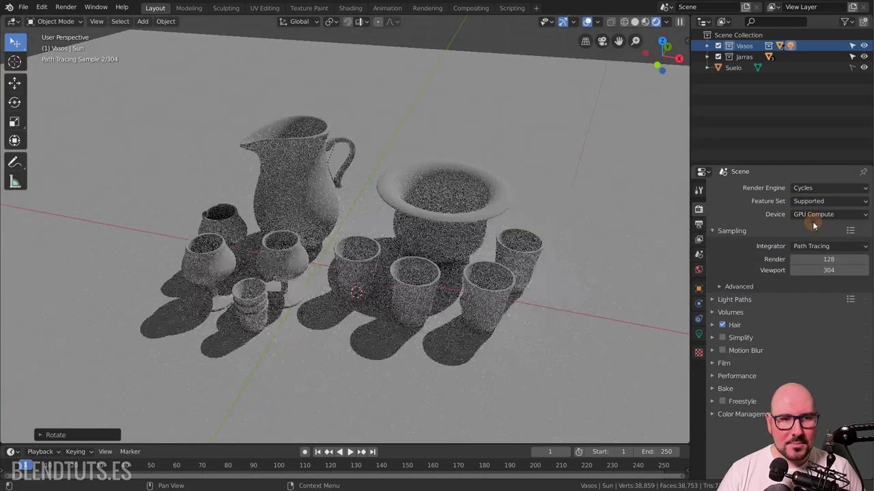
{"action": "middle_click_drag", "start_coordinate": [230, 233], "coordinate": [470, 205]}
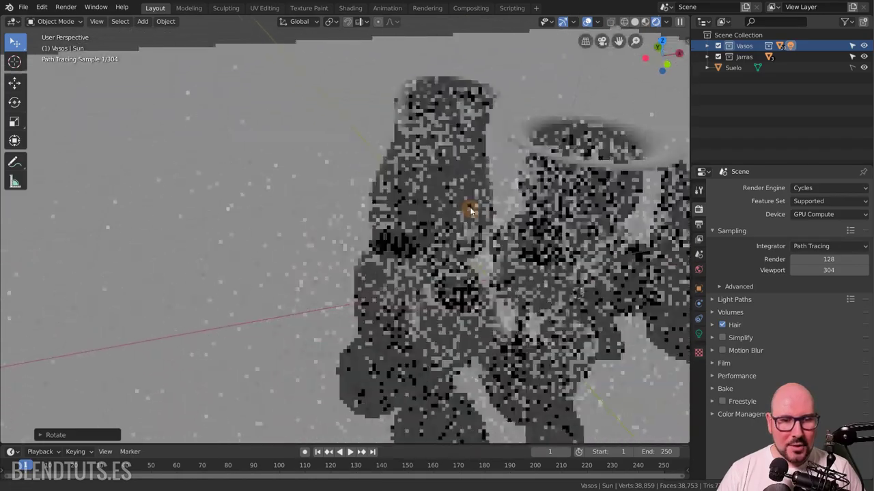
{"action": "scroll", "coordinate": [470, 204], "scroll_direction": "down", "scroll_amount": 5}
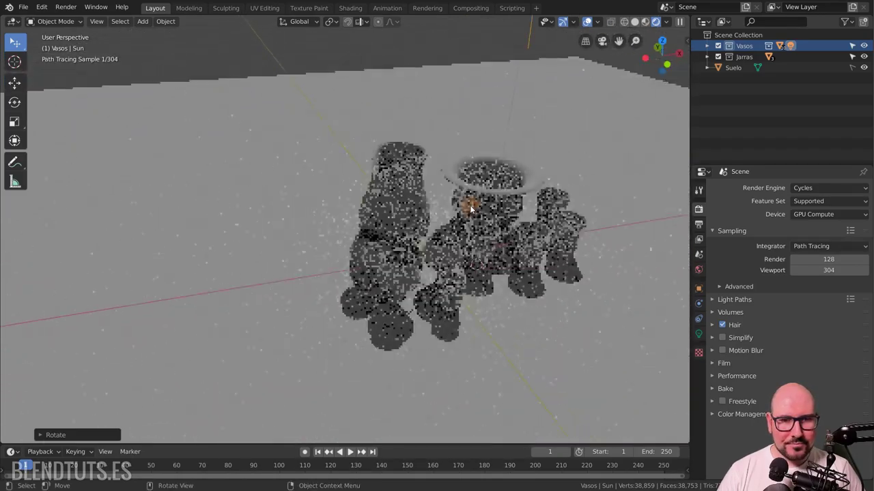
{"action": "mouse_move", "coordinate": [470, 204]}
{"action": "middle_mouse_down"}
{"action": "mouse_move", "coordinate": [497, 235]}
{"action": "mouse_move", "coordinate": [447, 227]}
{"action": "middle_mouse_up"}
{"action": "scroll", "coordinate": [332, 189], "scroll_direction": "up", "scroll_amount": 4}
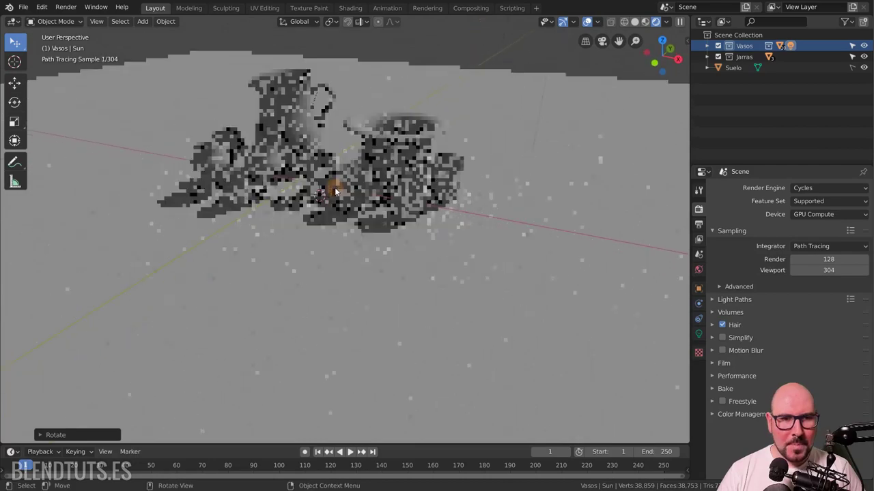
{"action": "middle_click_drag", "start_coordinate": [377, 167], "coordinate": [383, 234], "text": "shift"}
{"action": "scroll", "coordinate": [383, 234], "scroll_direction": "up", "scroll_amount": 2}
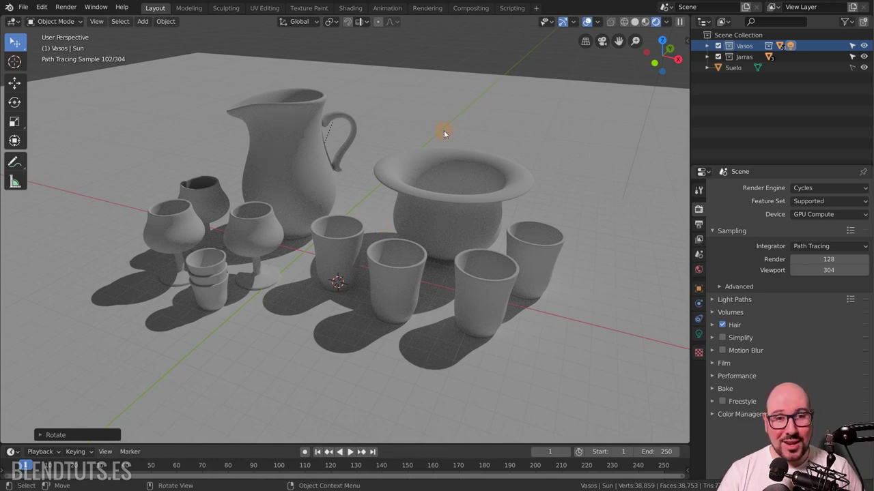
Step: Cycle shading through Wireframe and Solid to Look Dev, then turn off Scene Lights
{"action": "key", "text": "z"}
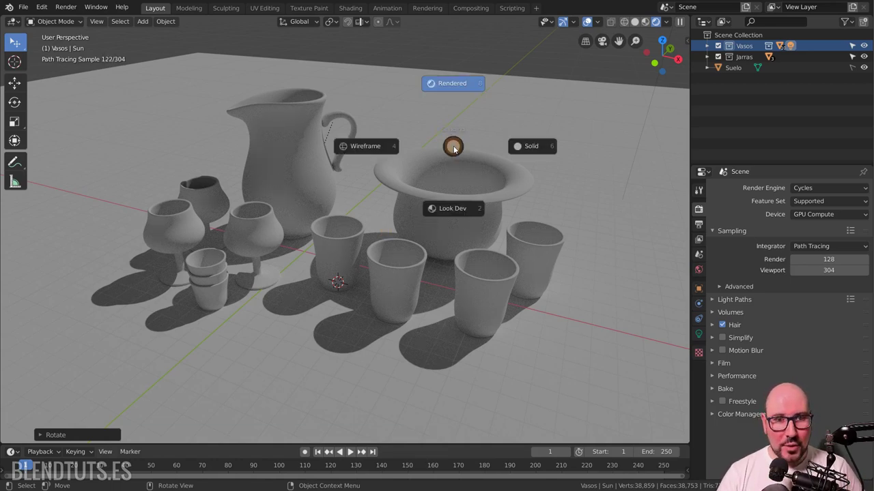
{"action": "left_click", "coordinate": [382, 147]}
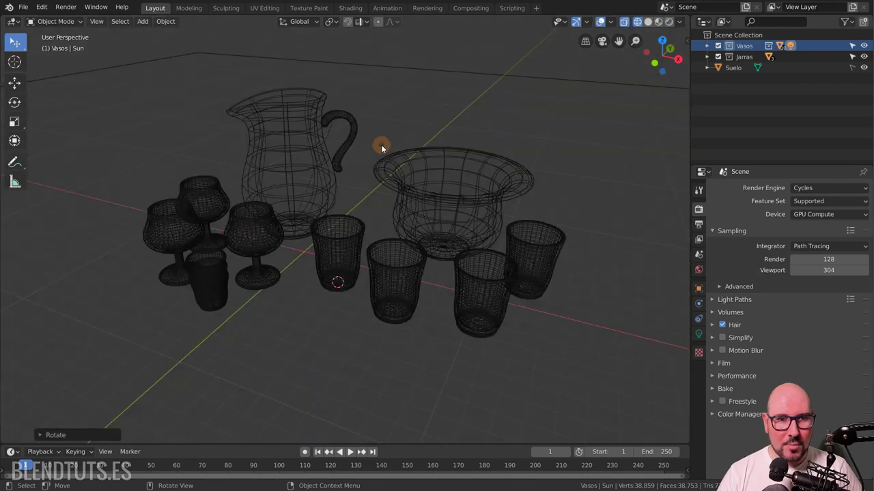
{"action": "key", "text": "z"}
{"action": "left_click", "coordinate": [473, 143]}
{"action": "key", "text": "z"}
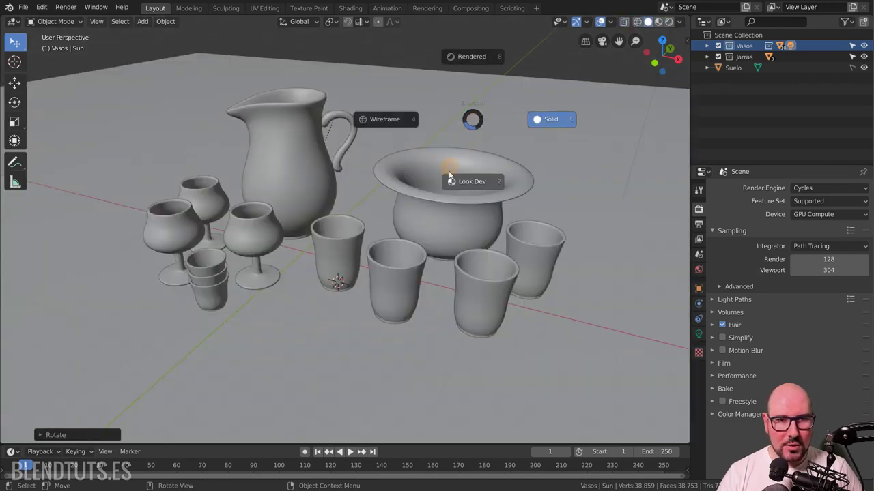
{"action": "left_click", "coordinate": [476, 186]}
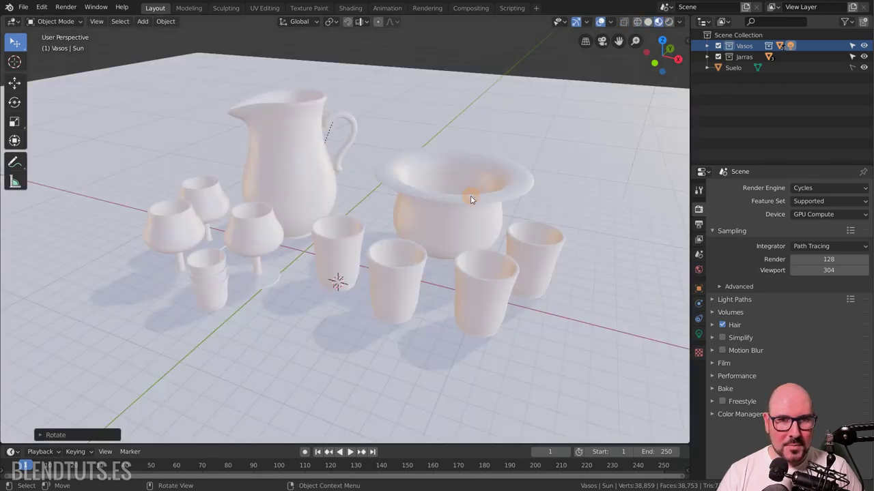
{"action": "left_click", "coordinate": [678, 23]}
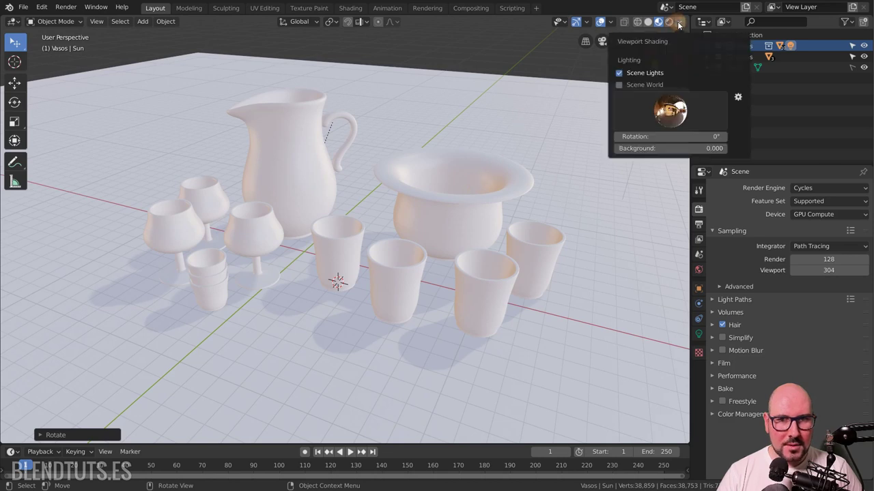
{"action": "left_click", "coordinate": [619, 73]}
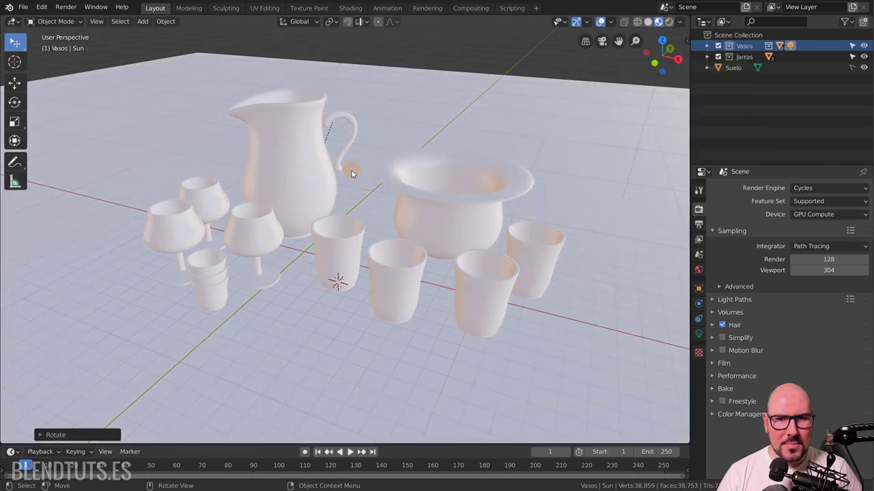